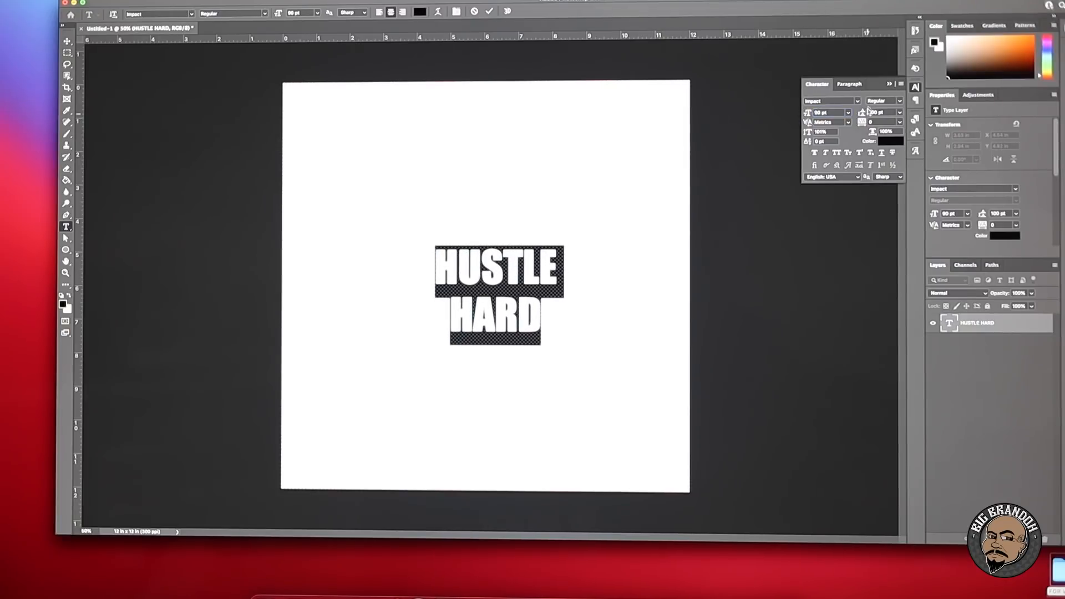
# Step: Try looser leading and wider tracking on the HUSTLE HARD text, and set them back to 100 pt and 0
pyautogui.moveTo(861, 115); pyautogui.dragTo(866, 116)
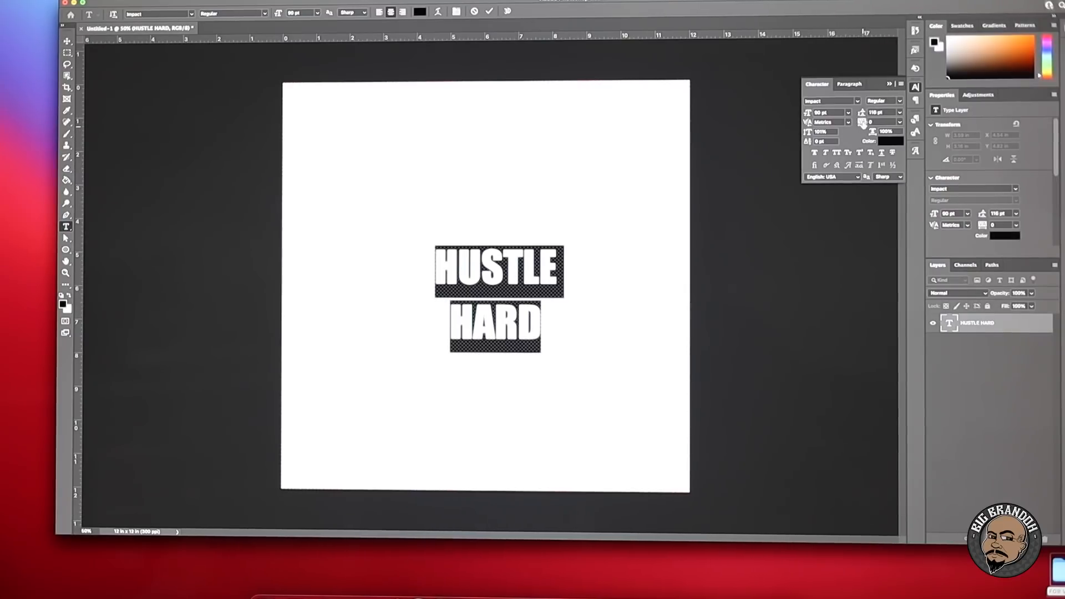
pyautogui.moveTo(872, 122); pyautogui.dragTo(864, 125)
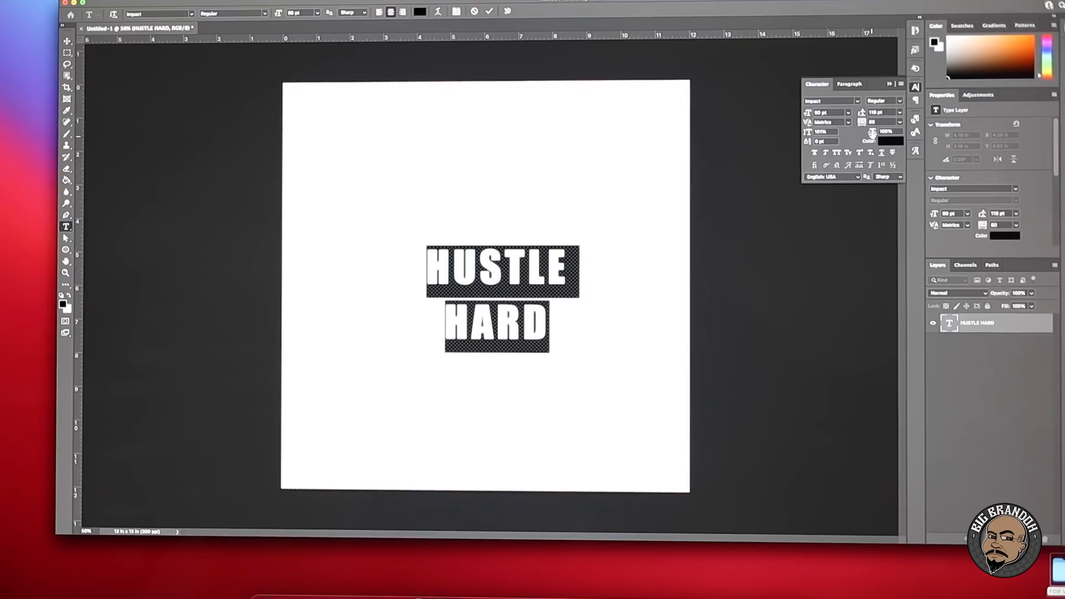
pyautogui.moveTo(873, 133)
pyautogui.mouseDown()
pyautogui.moveTo(892, 135)
pyautogui.moveTo(872, 135)
pyautogui.moveTo(854, 116)
pyautogui.moveTo(860, 123)
pyautogui.mouseUp()
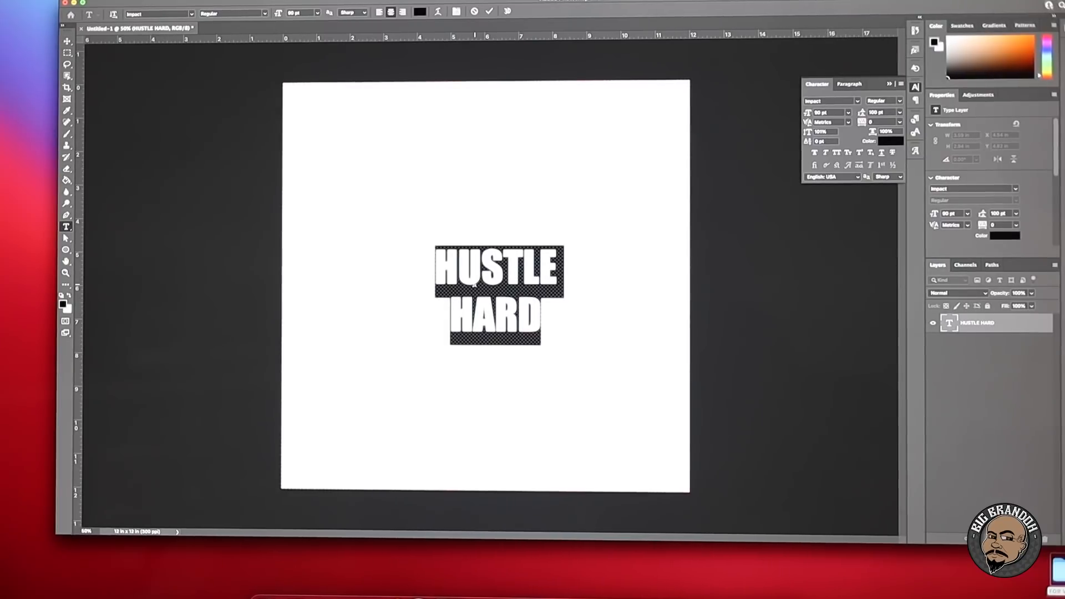
# Step: Replace the S in HUSTLE with a dollar sign
pyautogui.click(544, 316)
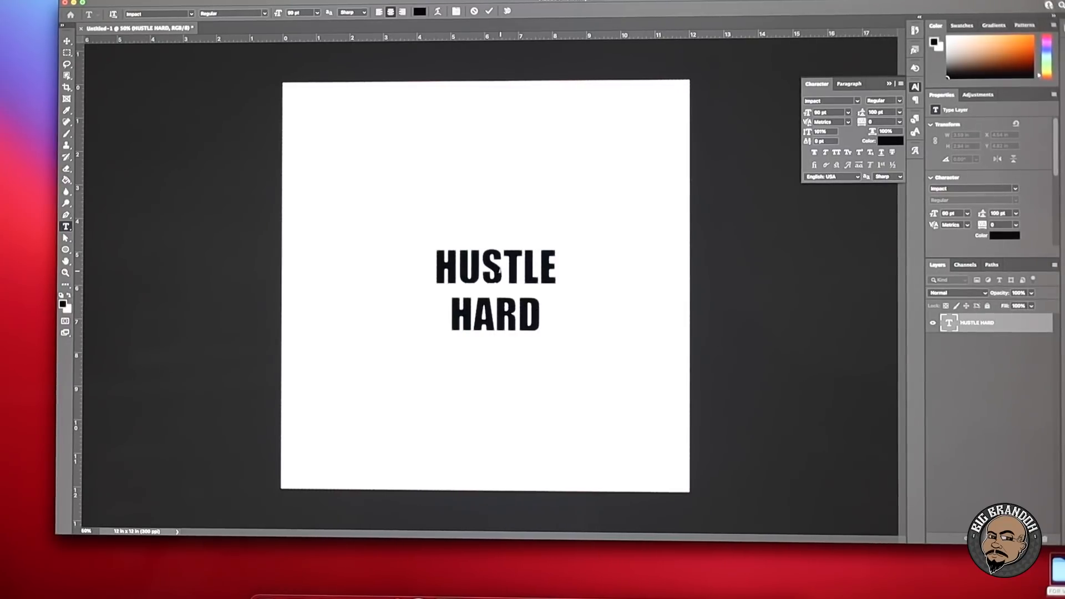
pyautogui.moveTo(498, 271); pyautogui.dragTo(473, 266)
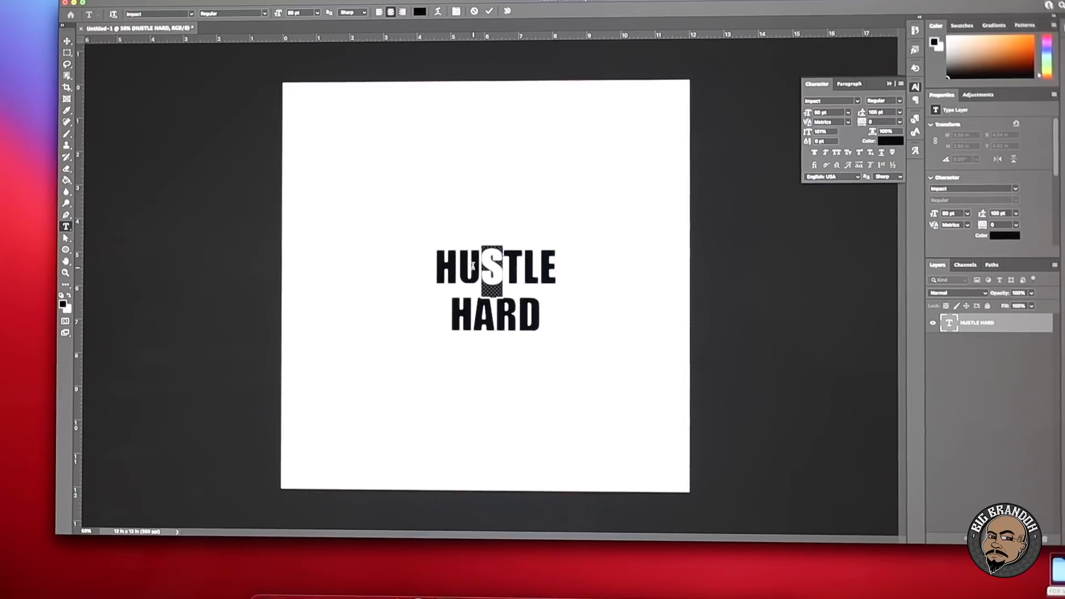
pyautogui.write('$')
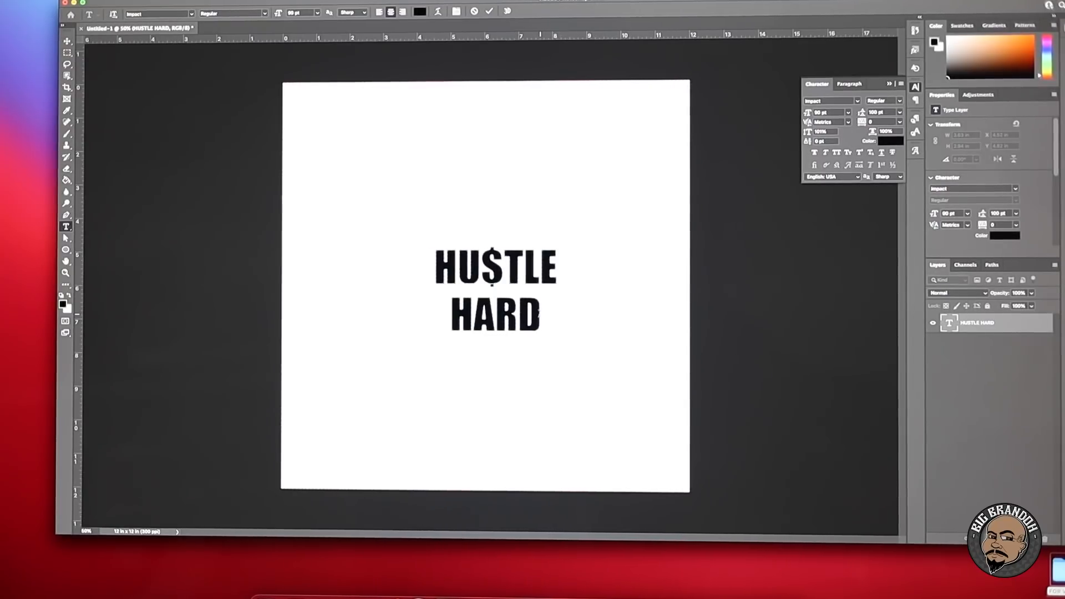
# Step: Try tighter leading and a tracking of -20 on both words, and restore them to 100 pt and 0
pyautogui.moveTo(541, 332); pyautogui.dragTo(419, 255)
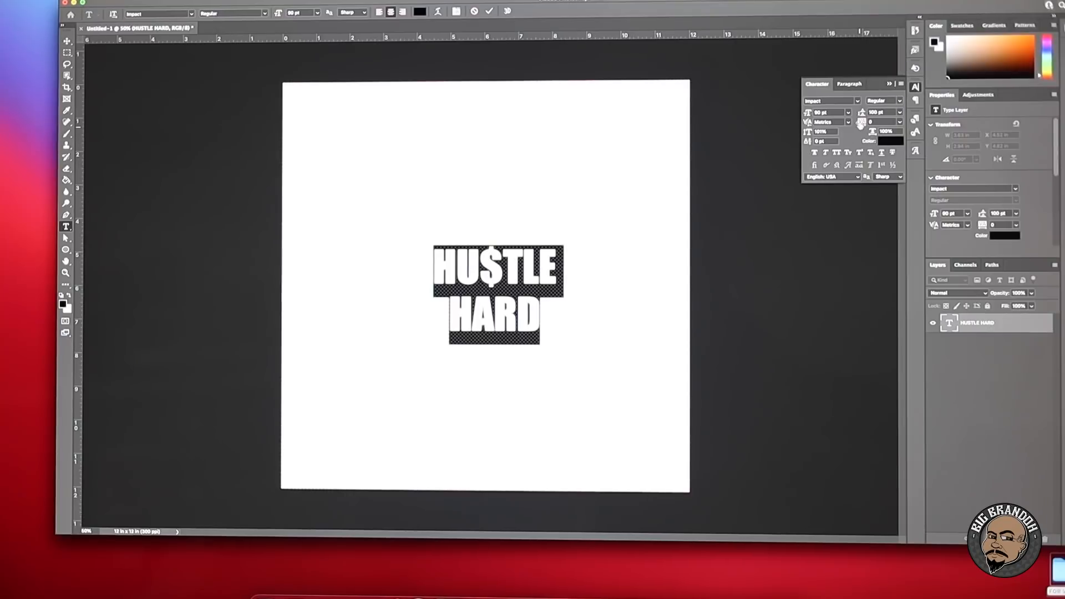
pyautogui.moveTo(861, 124); pyautogui.dragTo(854, 115)
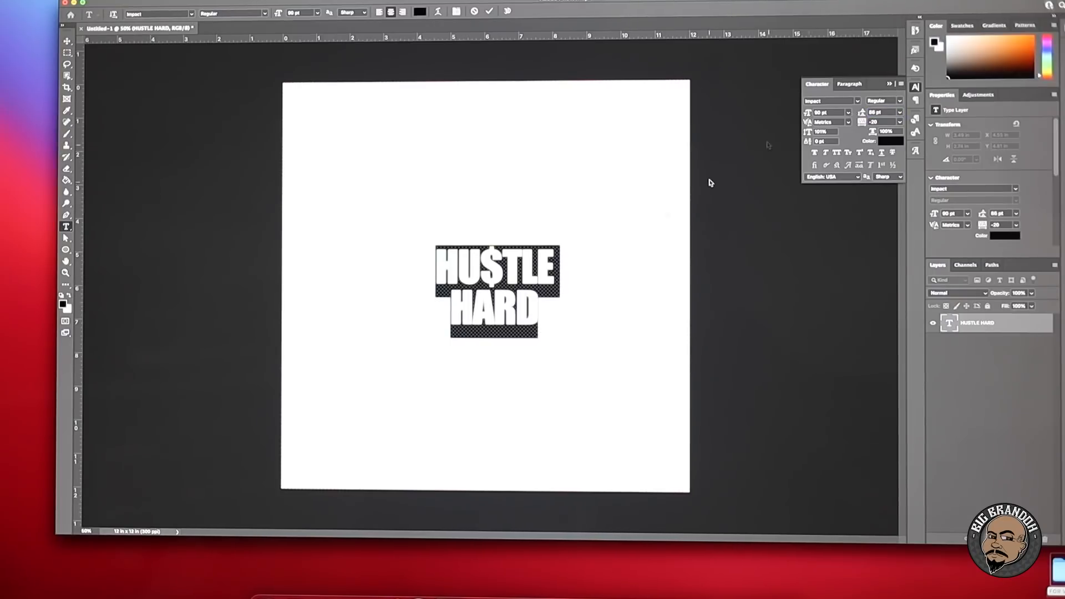
pyautogui.click(492, 284)
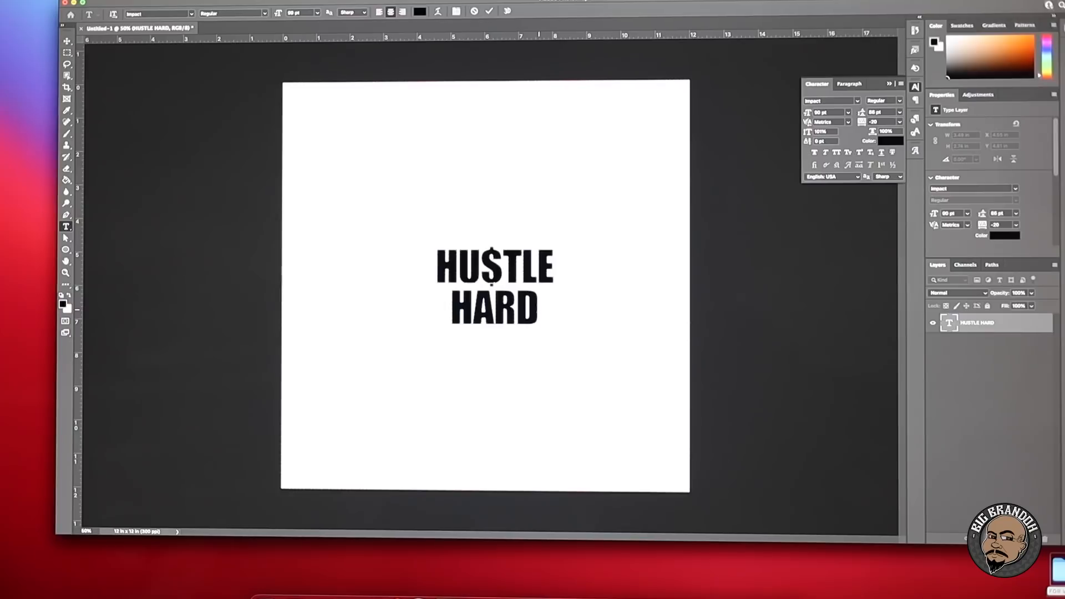
pyautogui.press('super+a')
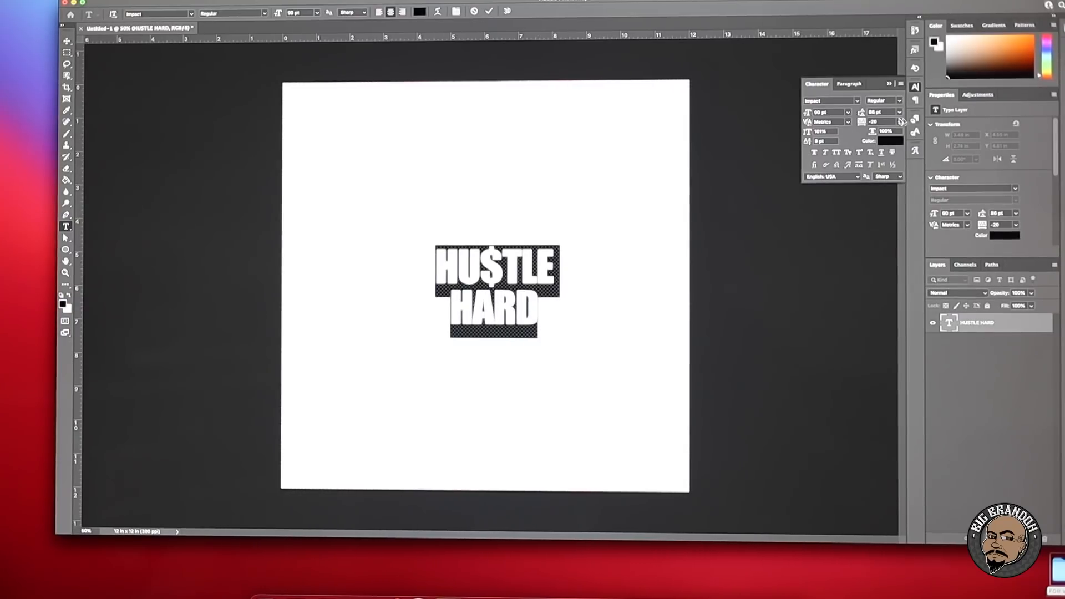
pyautogui.moveTo(860, 113); pyautogui.dragTo(866, 114)
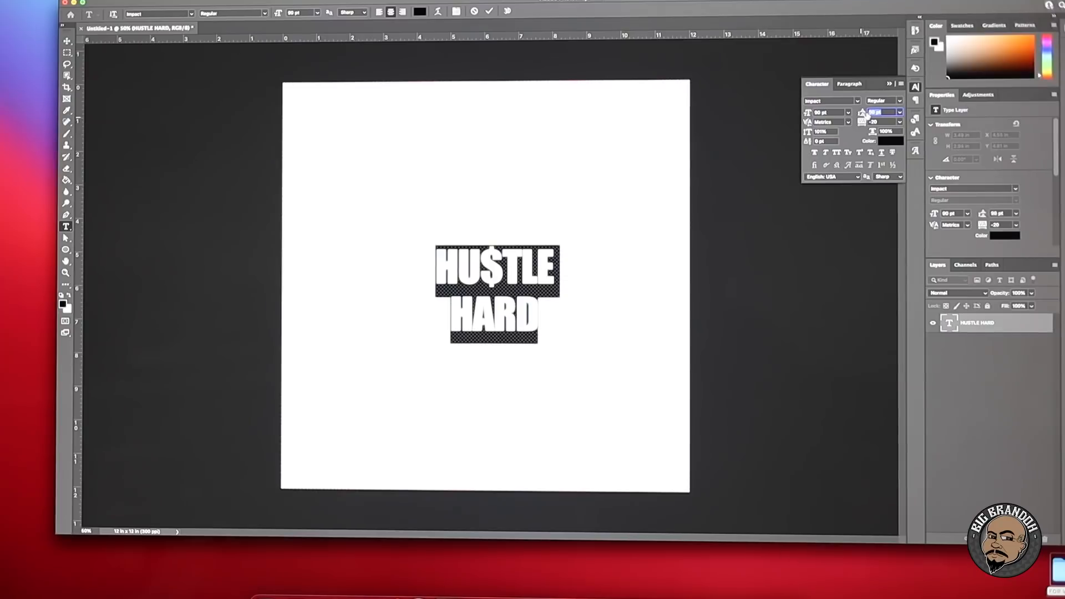
pyautogui.moveTo(867, 115); pyautogui.dragTo(864, 123)
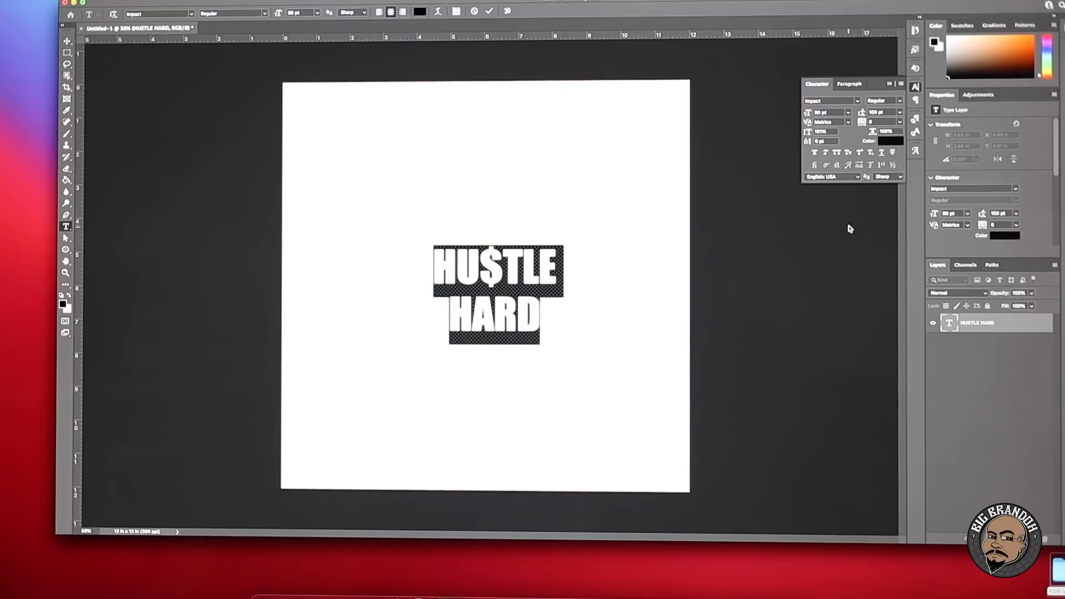
pyautogui.click(544, 315)
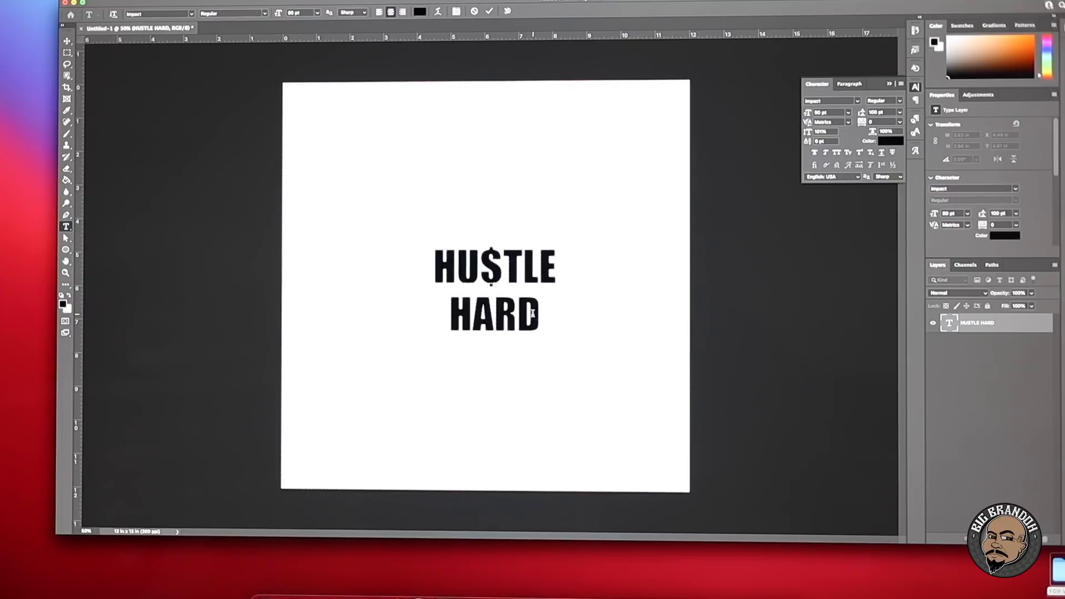
# Step: Change the dollar sign in the first word back to the letter S
pyautogui.moveTo(543, 319); pyautogui.dragTo(434, 251)
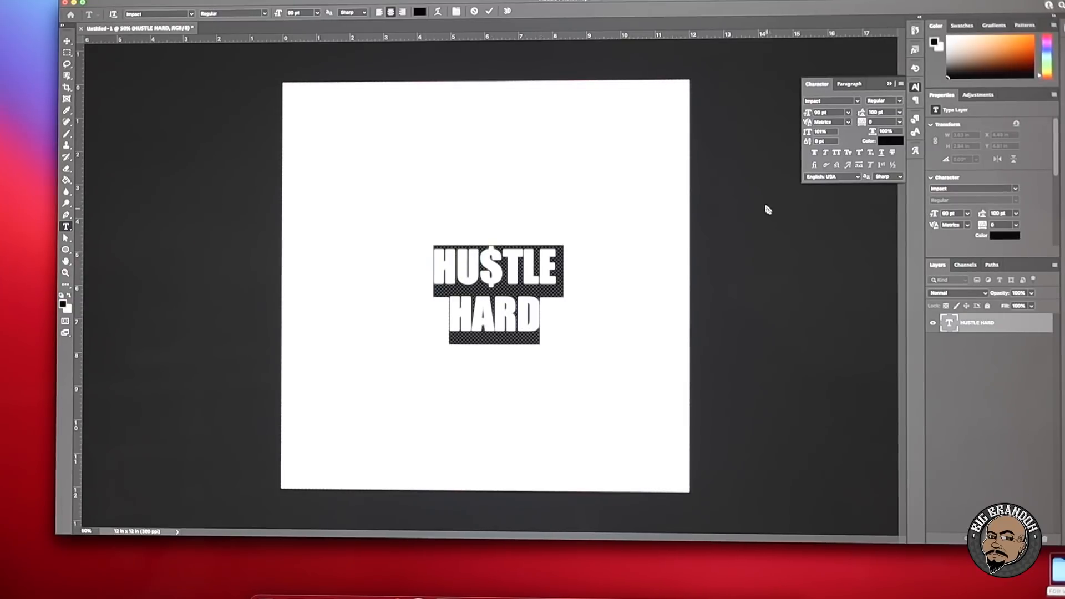
pyautogui.press('super+h')
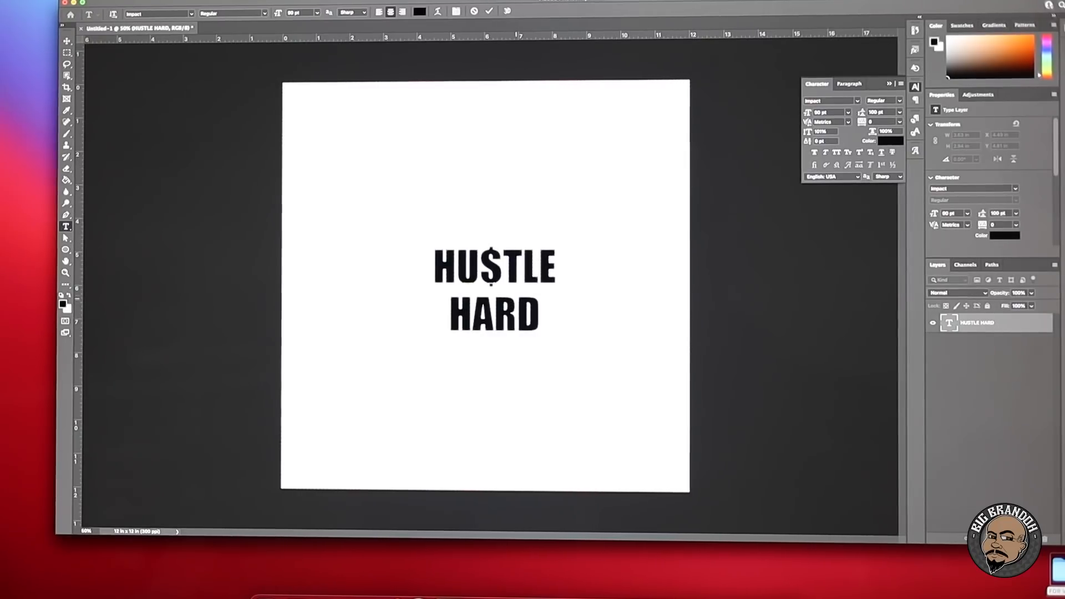
pyautogui.moveTo(479, 266); pyautogui.dragTo(502, 264)
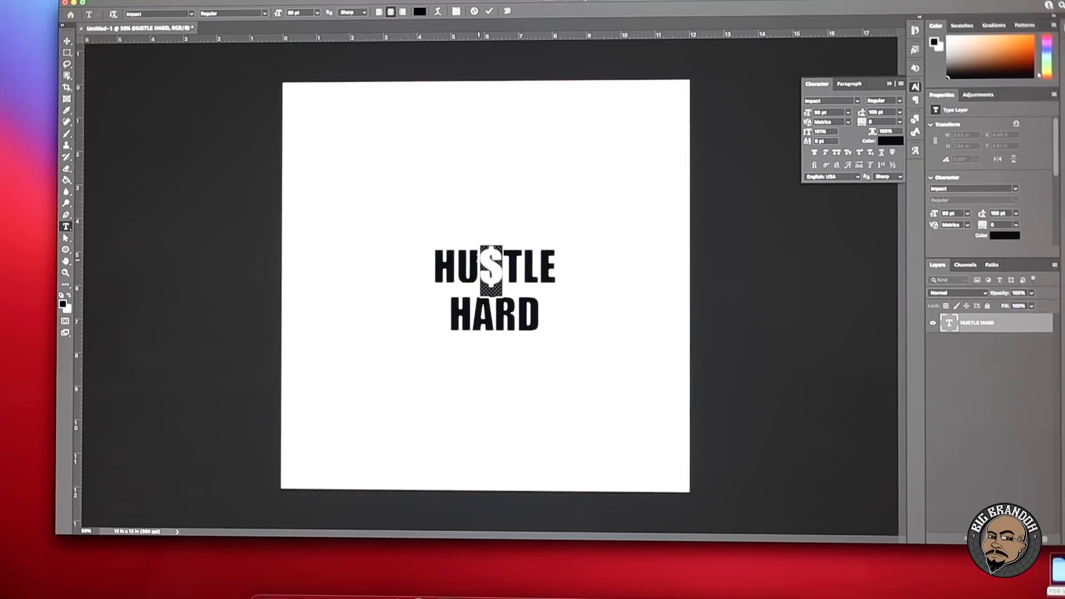
pyautogui.write('S')
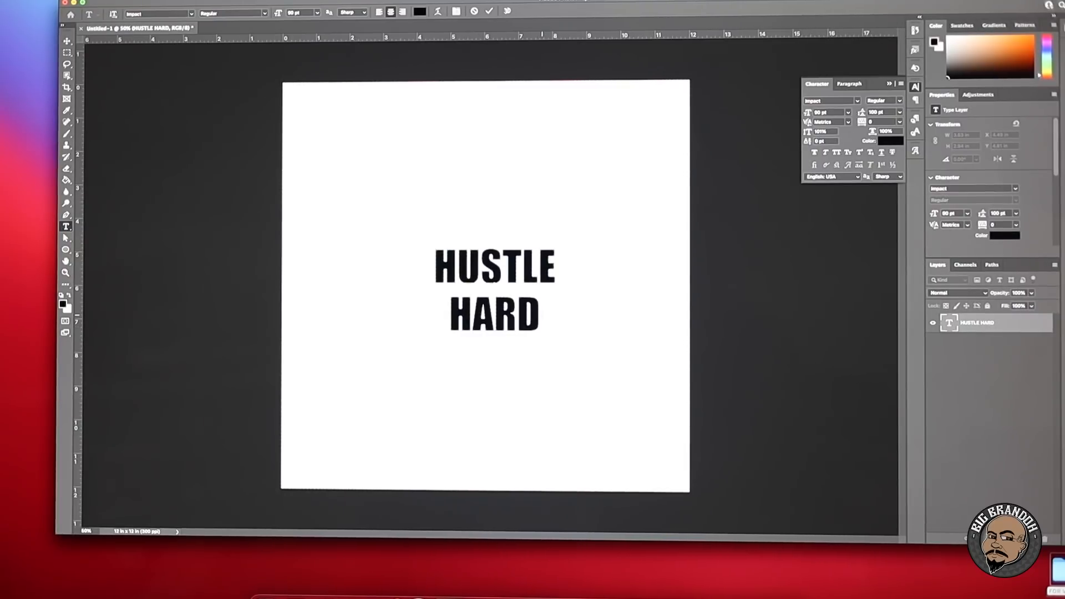
# Step: Delete the word HARD and enlarge HUSTLE to about two thirds of the canvas width
pyautogui.doubleClick(519, 314)
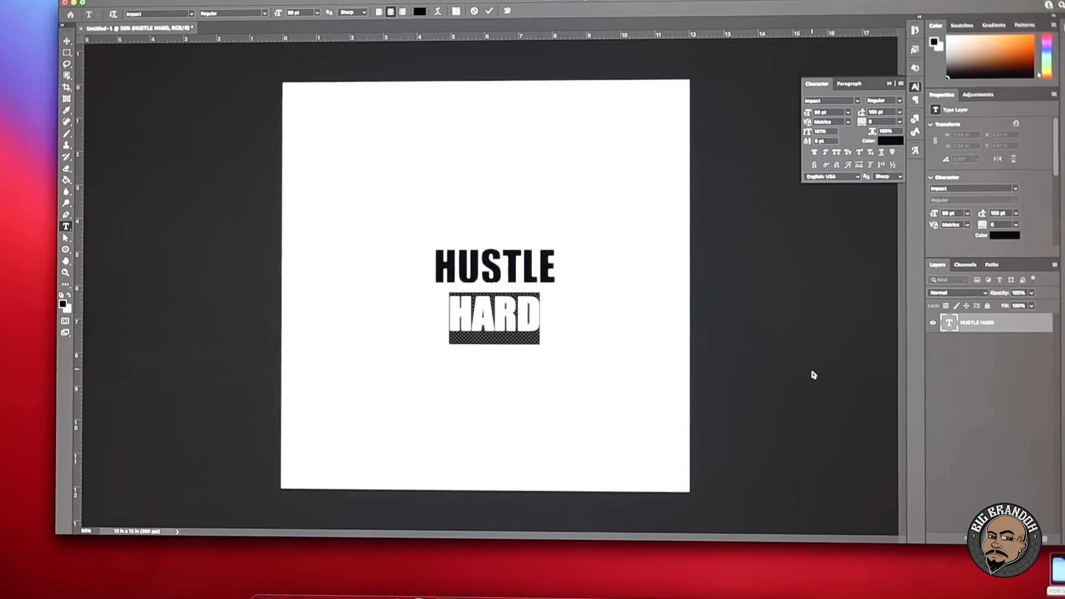
pyautogui.press('BackSpace')
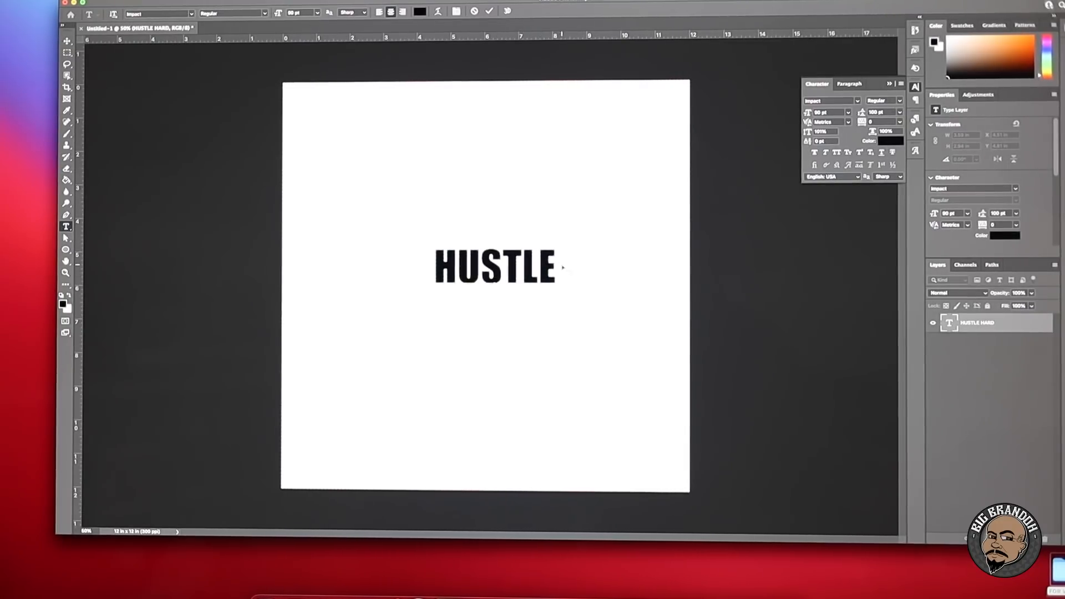
pyautogui.press('super+a')
pyautogui.moveTo(808, 113); pyautogui.dragTo(859, 112)
pyautogui.click(612, 246)
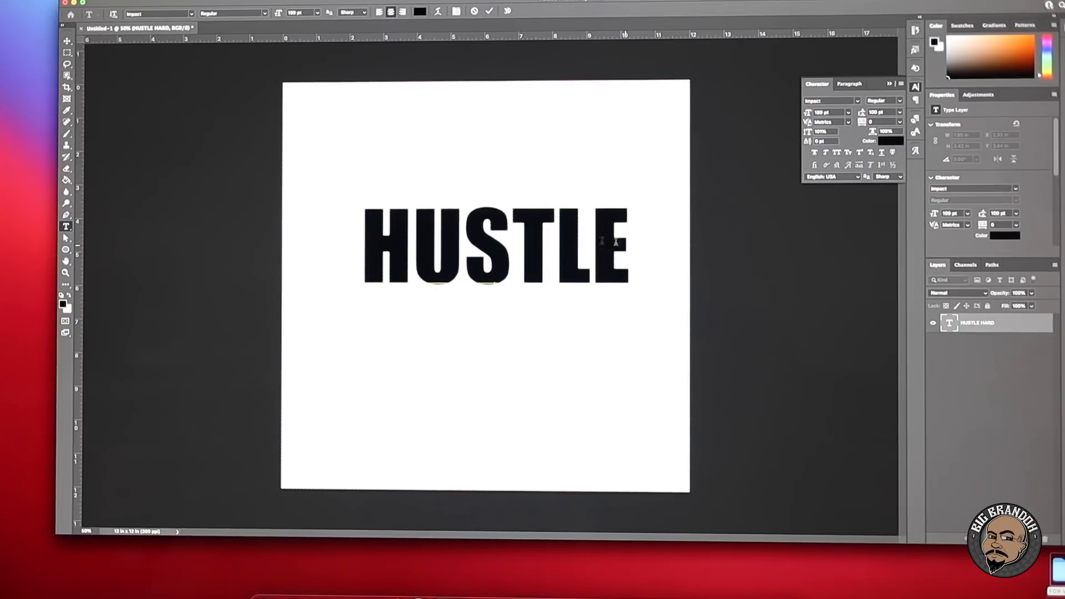
# Step: Set the tracking of HUSTLE to -20 and its horizontal scale to 110%
pyautogui.doubleClick(615, 242)
pyautogui.moveTo(861, 123)
pyautogui.mouseDown()
pyautogui.moveTo(846, 123)
pyautogui.moveTo(876, 135)
pyautogui.moveTo(863, 138)
pyautogui.mouseUp()
pyautogui.doubleClick(629, 247)
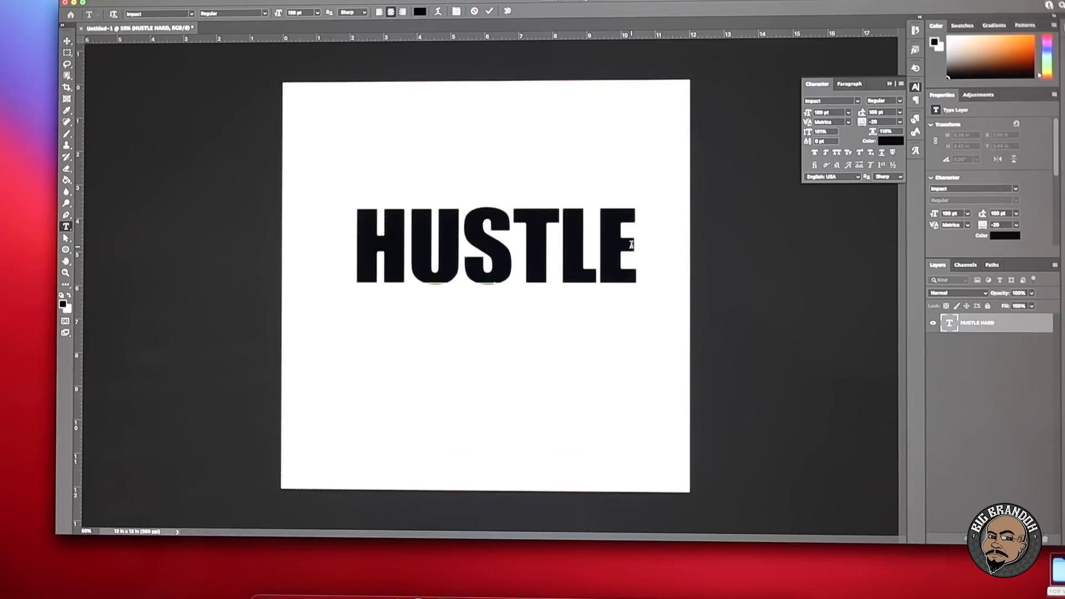
# Step: Warp the HUSTLE text with the horizontal Arch style and a slight positive bend
pyautogui.click(438, 11)
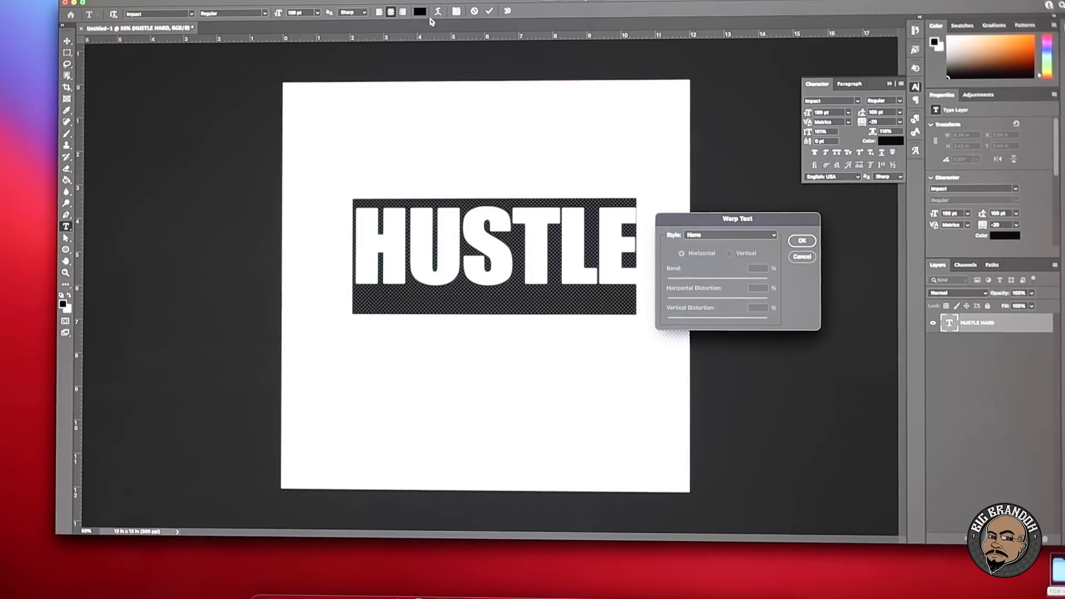
pyautogui.click(773, 235)
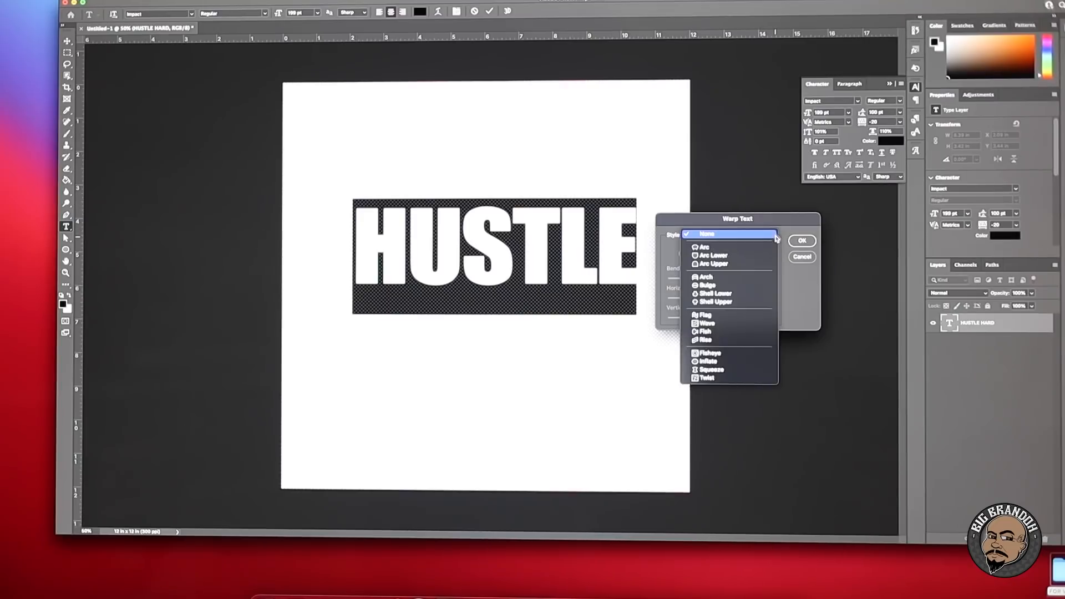
pyautogui.click(723, 277)
pyautogui.moveTo(742, 280); pyautogui.dragTo(726, 280)
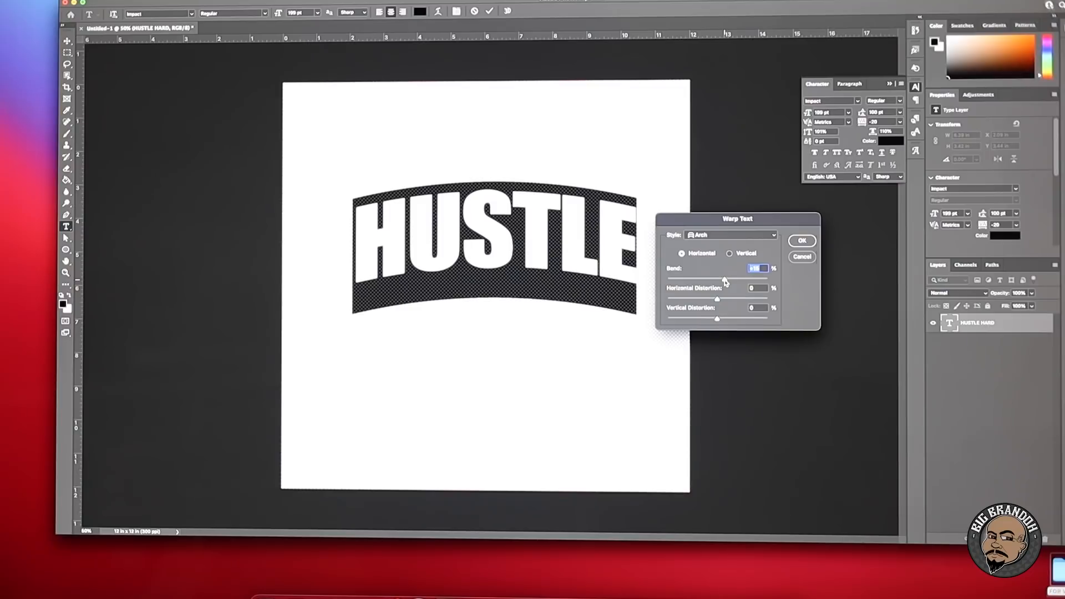
pyautogui.click(803, 241)
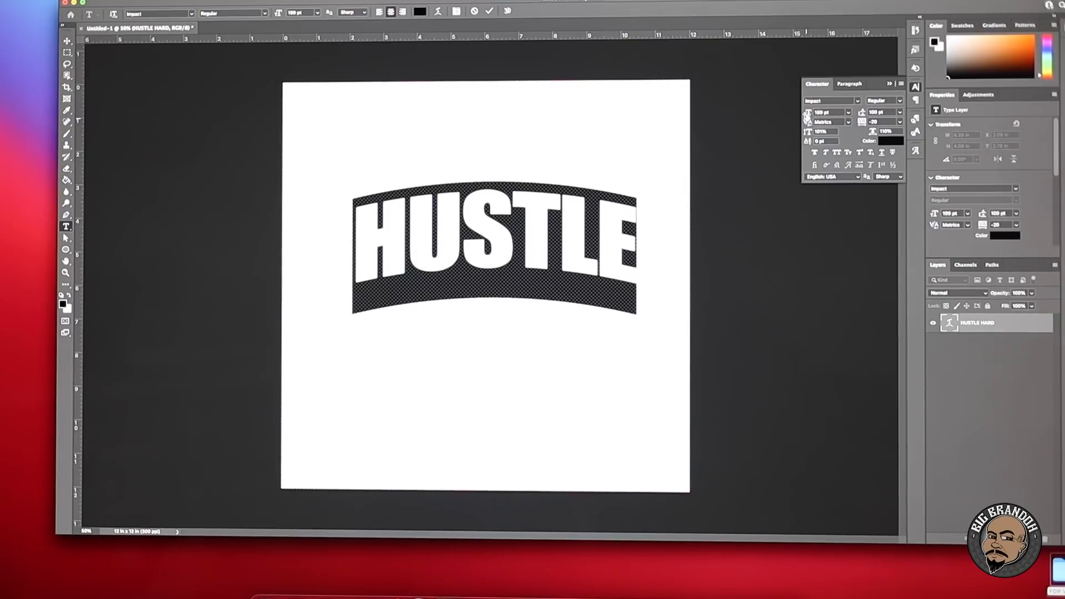
# Step: Increase the font size of the arched HUSTLE text to 230 pt and commit the edit
pyautogui.moveTo(807, 115); pyautogui.dragTo(822, 117)
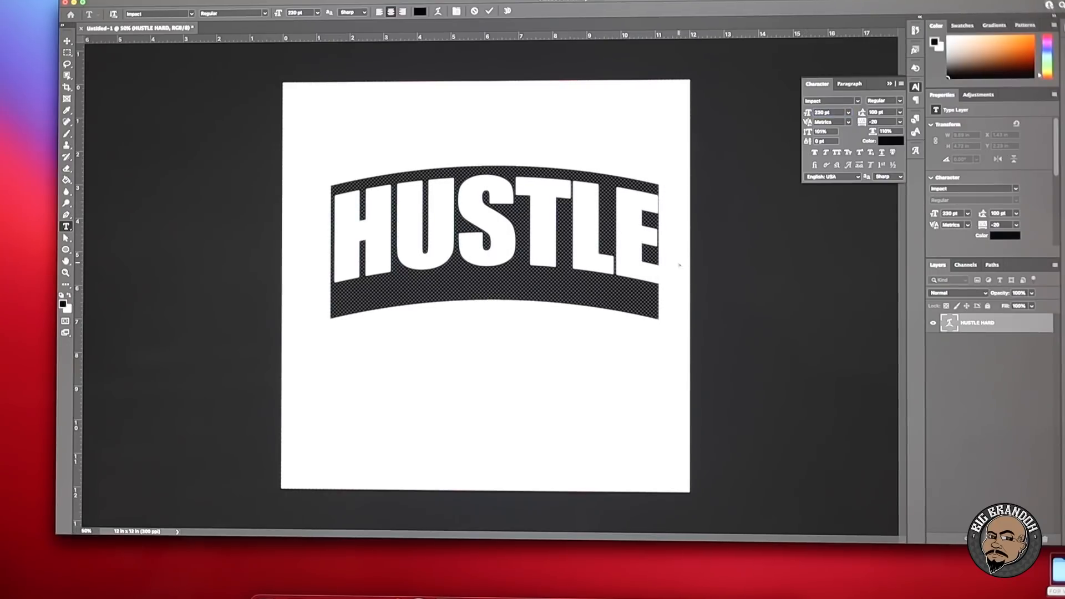
pyautogui.click(658, 241)
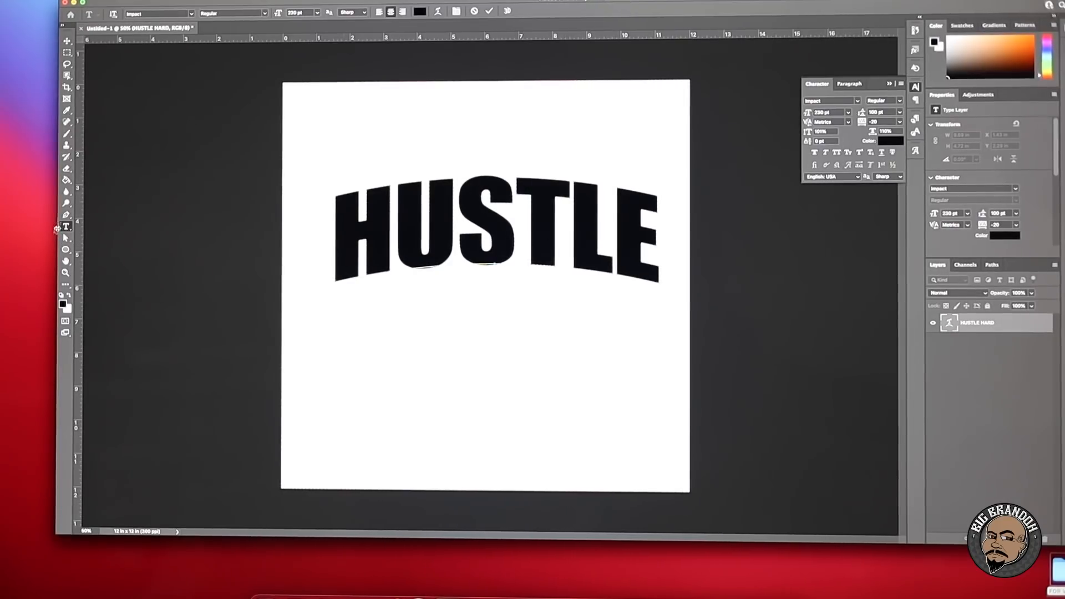
pyautogui.click(489, 10)
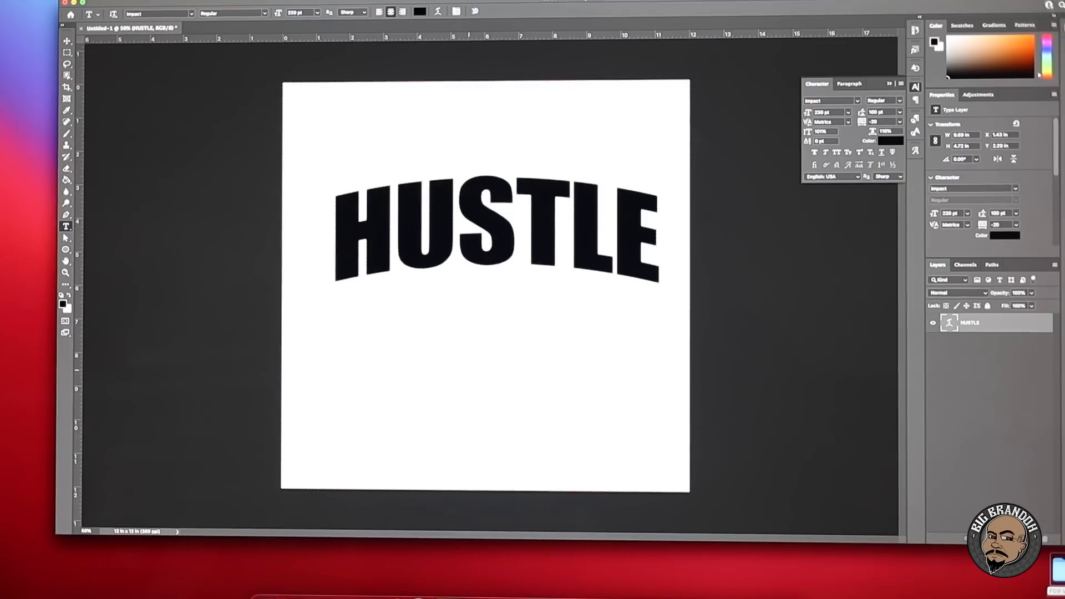
# Step: Add the word HARD as a separate text layer beneath the arched HUSTLE
pyautogui.click(487, 379)
pyautogui.write('H')
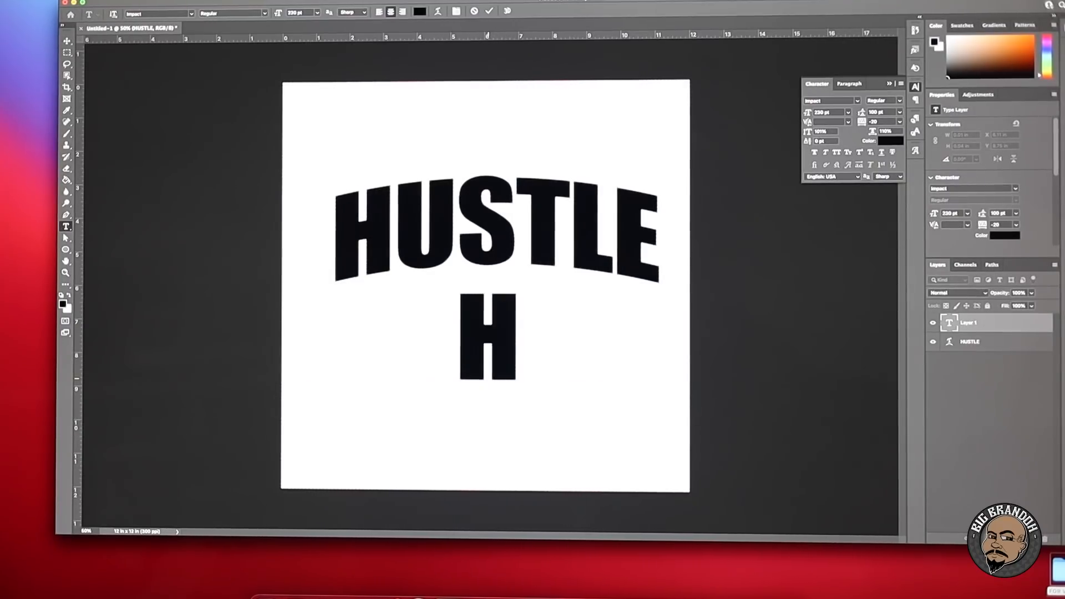
pyautogui.write('ARD')
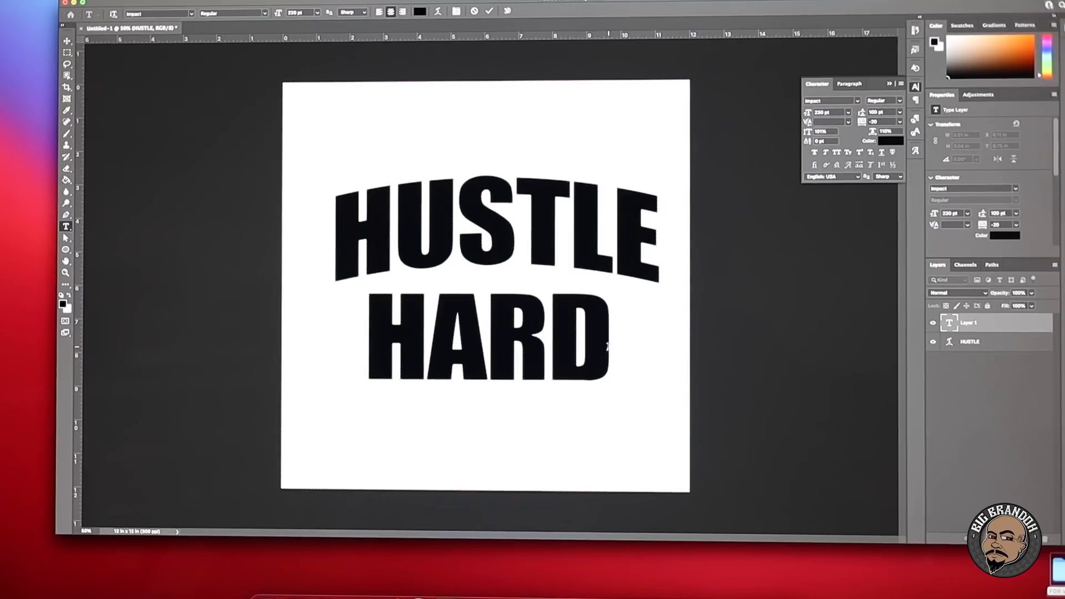
# Step: Set HARD to 185 pt with 100% horizontal and 70% vertical scale, and place it centred close under HUSTLE
pyautogui.press('super+a')
pyautogui.moveTo(808, 116); pyautogui.dragTo(786, 116)
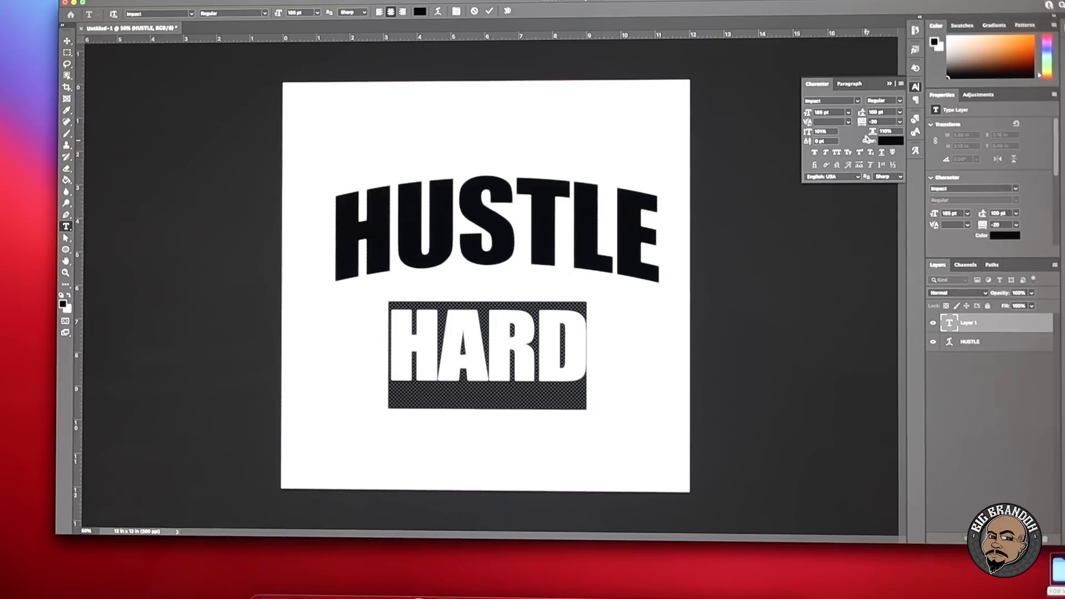
pyautogui.moveTo(872, 136); pyautogui.dragTo(793, 136)
pyautogui.moveTo(599, 370); pyautogui.dragTo(609, 324)
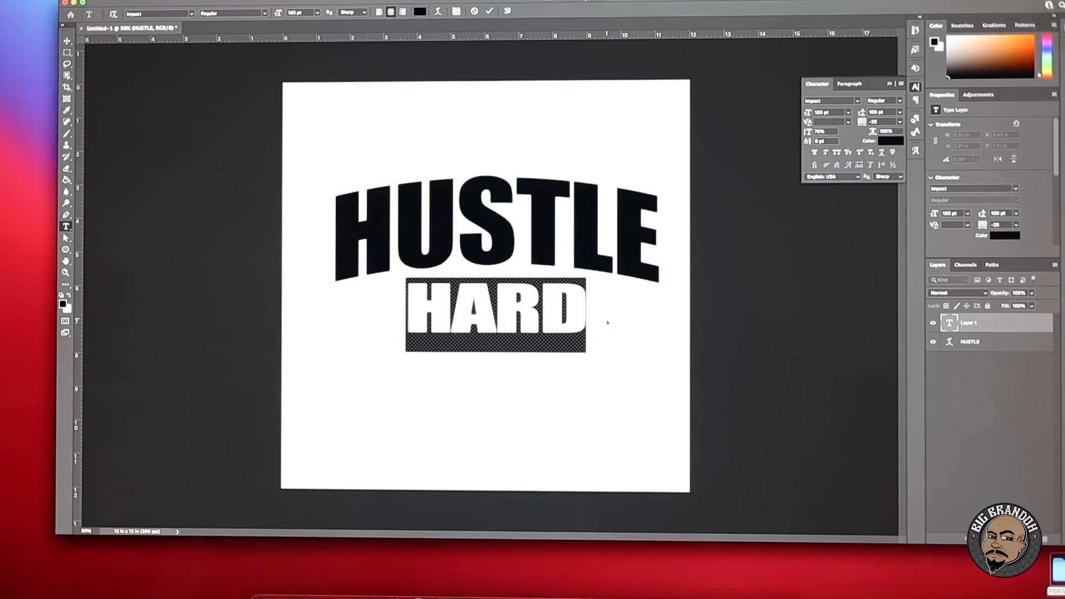
pyautogui.click(490, 11)
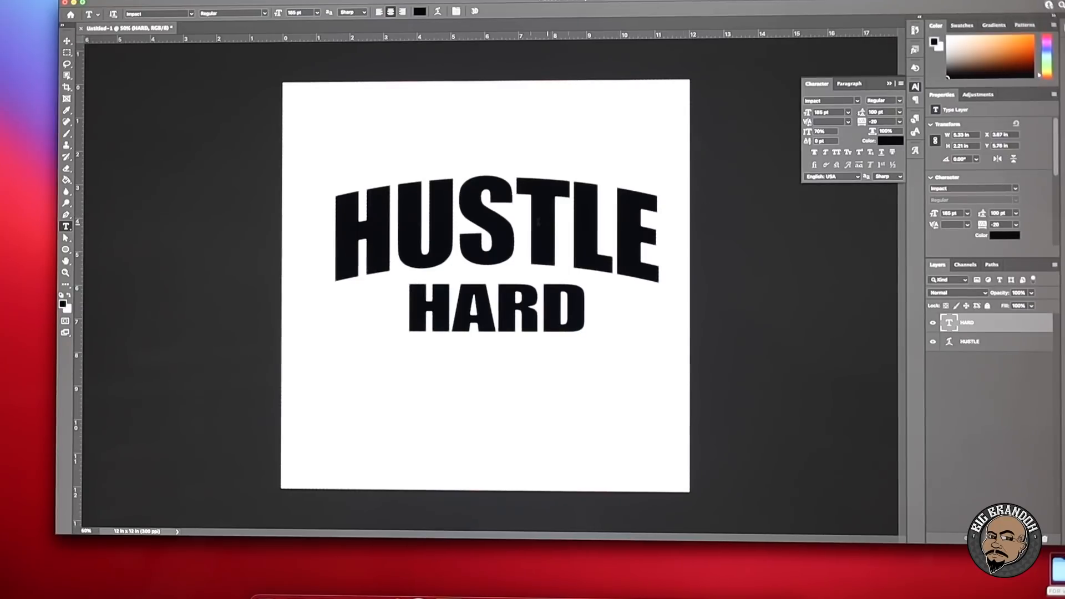
# Step: Replace the S in the arched HUSTLE with a dollar sign and commit the text
pyautogui.click(502, 219)
pyautogui.press('BackSpace')
pyautogui.write('$')
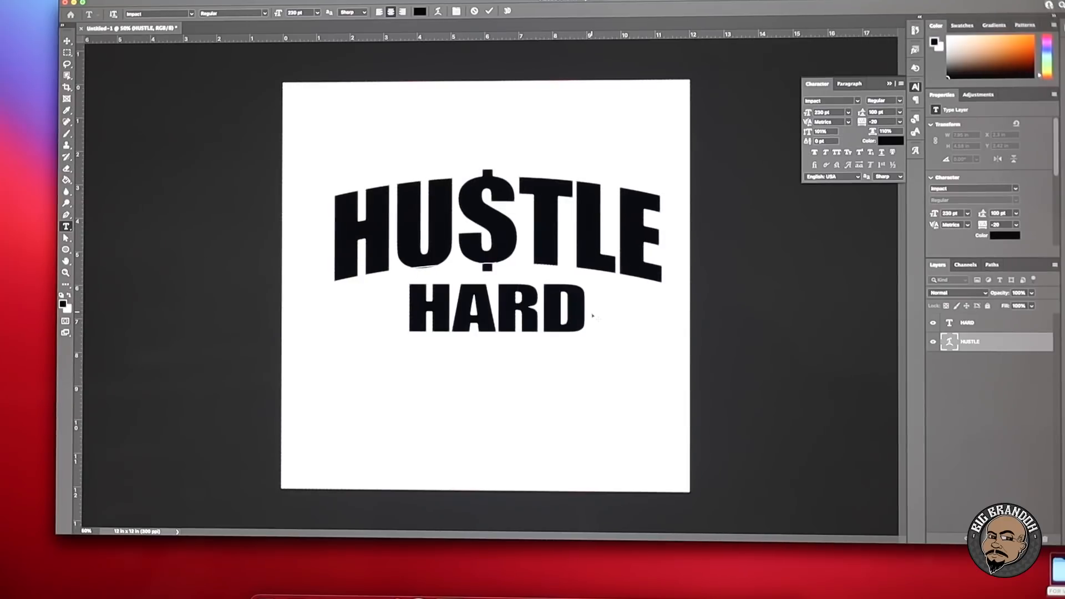
pyautogui.click(490, 11)
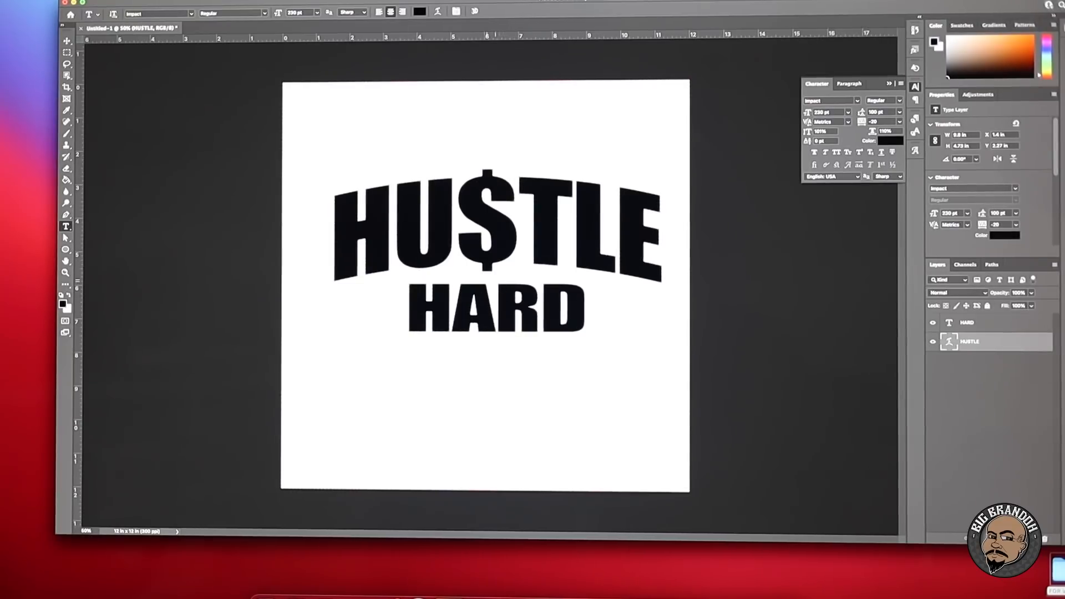
# Step: Add a new two-line text layer reading HUSTLE and HARD in the blank area beneath the existing design
pyautogui.click(555, 444)
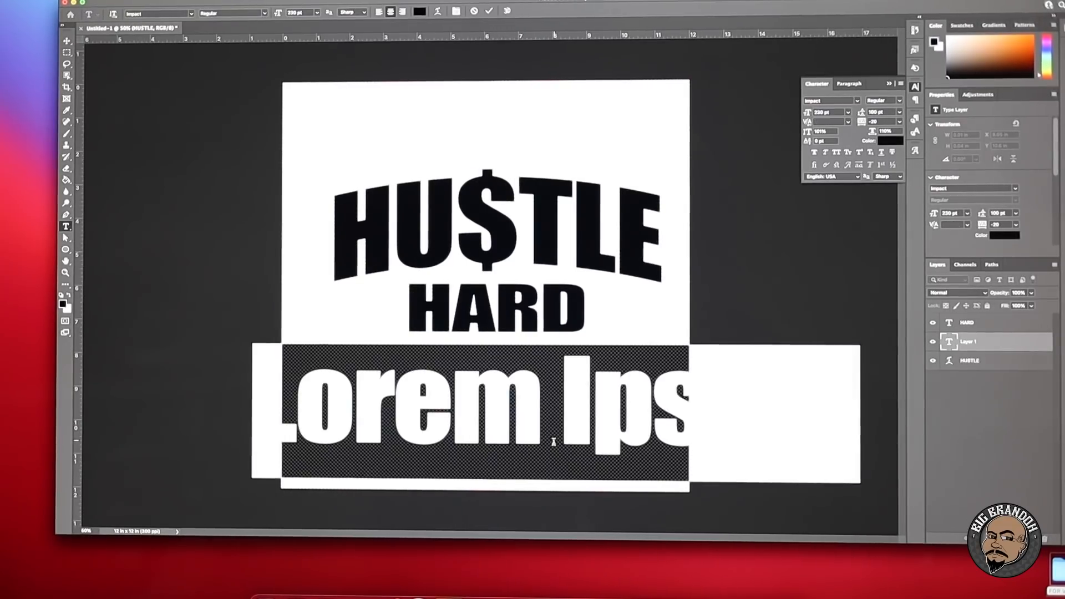
pyautogui.write('HARD')
pyautogui.press('BackSpace')
pyautogui.press('BackSpace')
pyautogui.press('BackSpace')
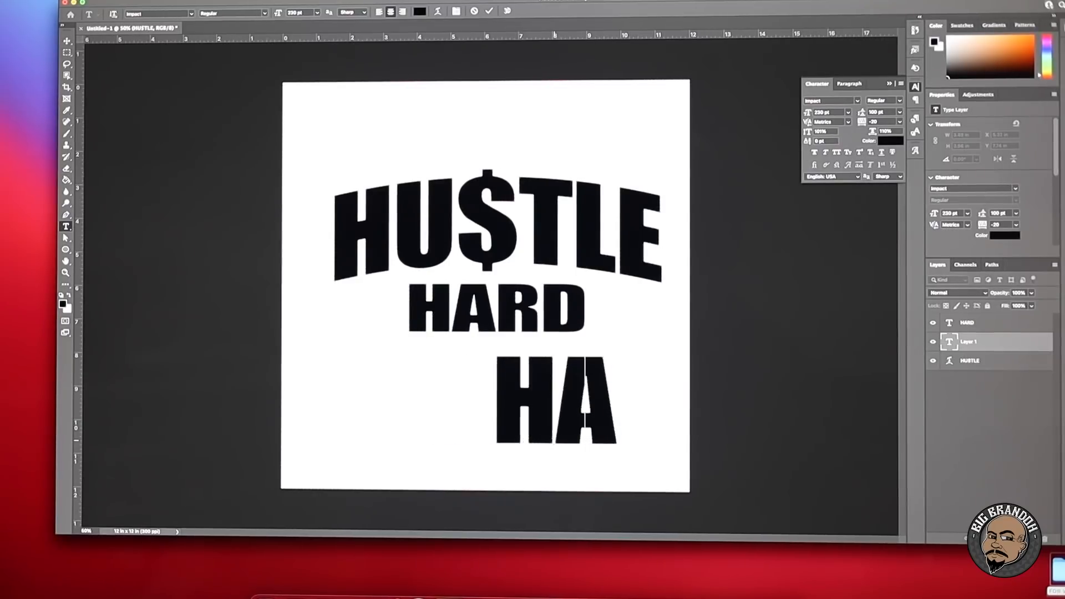
pyautogui.write('USTLE')
pyautogui.press('Return')
pyautogui.write('HARD')
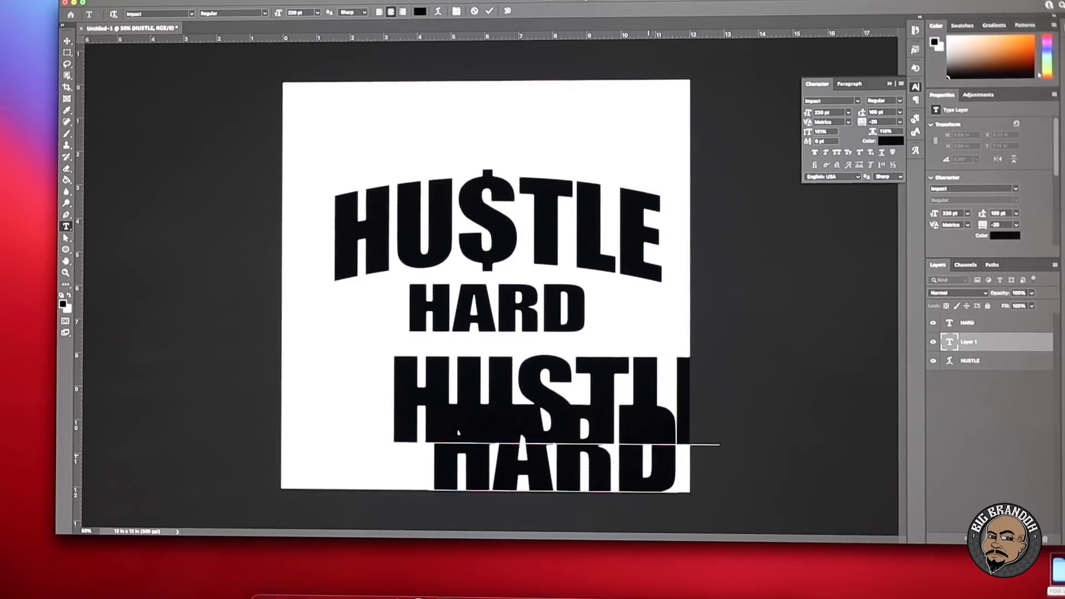
# Step: Reduce the two-line HUSTLE HARD text to 90 pt, place it in the canvas's lower right corner and commit it
pyautogui.press('super+a')
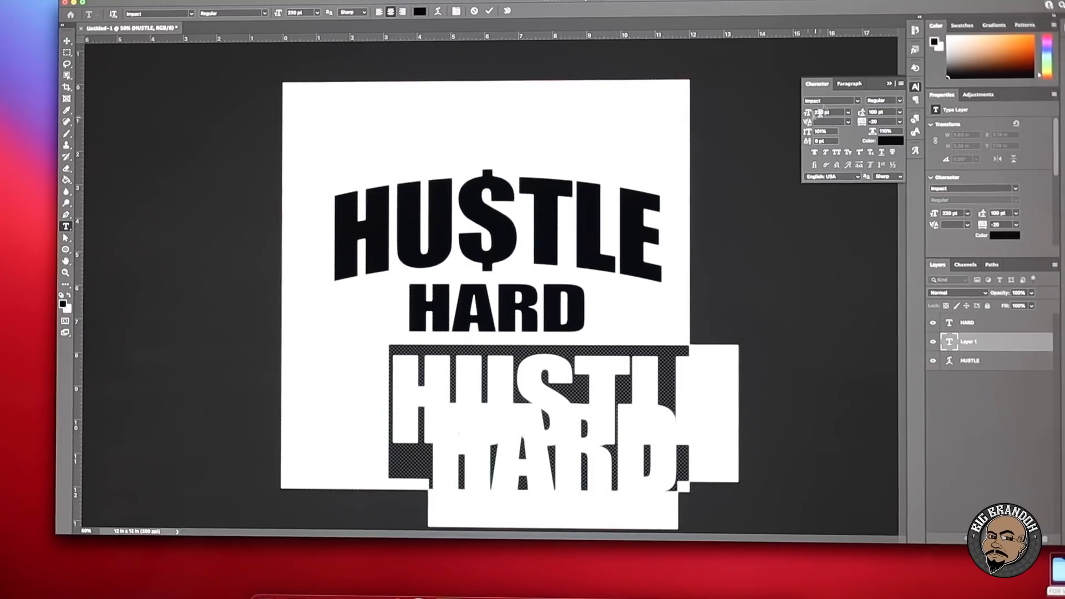
pyautogui.moveTo(808, 113); pyautogui.dragTo(743, 116)
pyautogui.moveTo(675, 459); pyautogui.dragTo(725, 436)
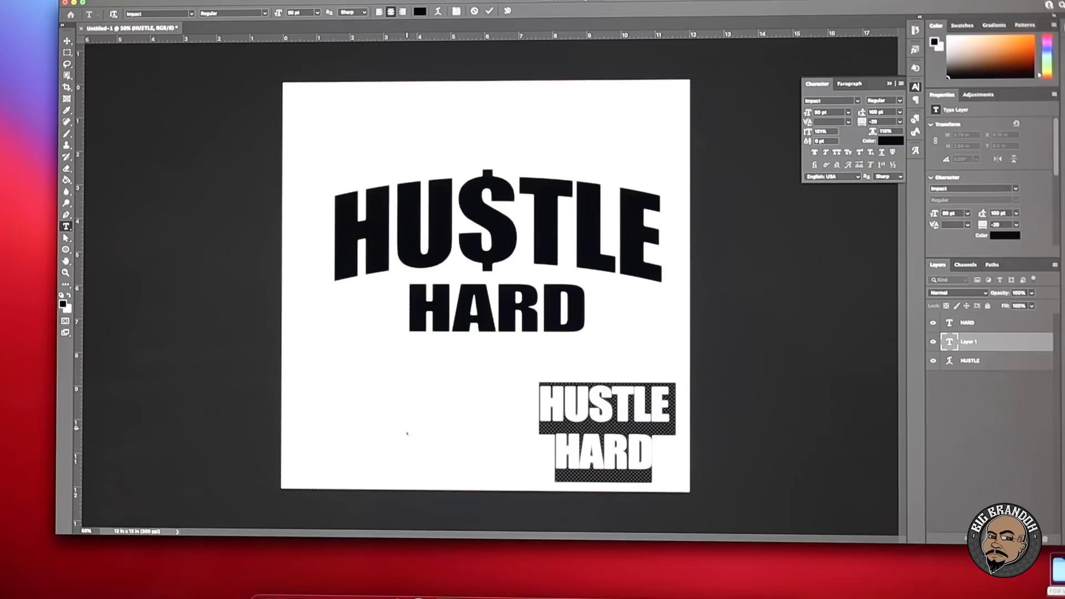
pyautogui.click(407, 433)
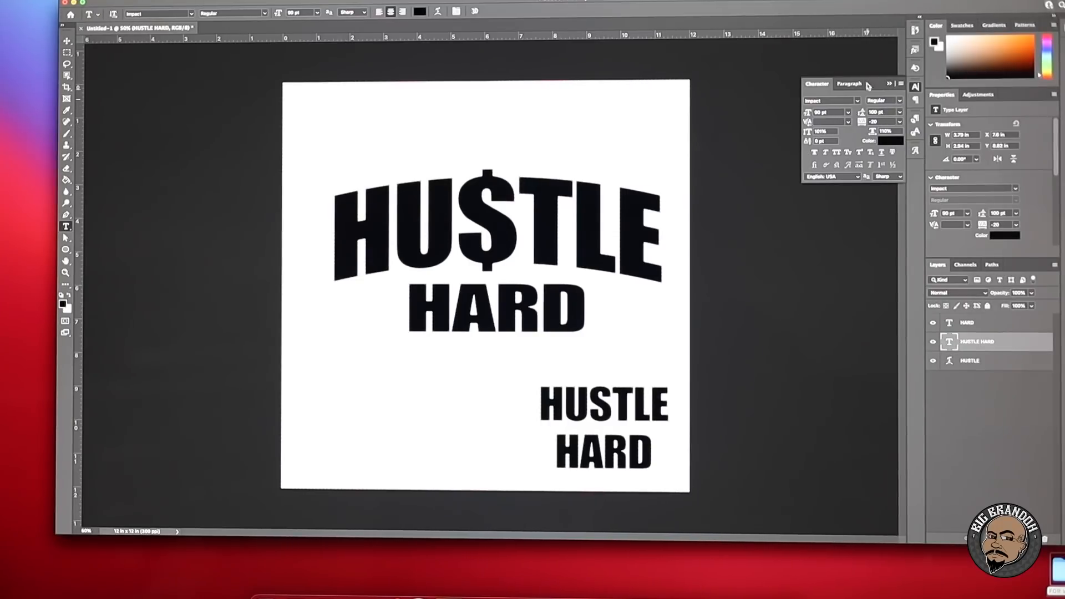
# Step: Collapse and reopen the Character settings, and place the text cursor in the two-line HUSTLE HARD text
pyautogui.click(892, 84)
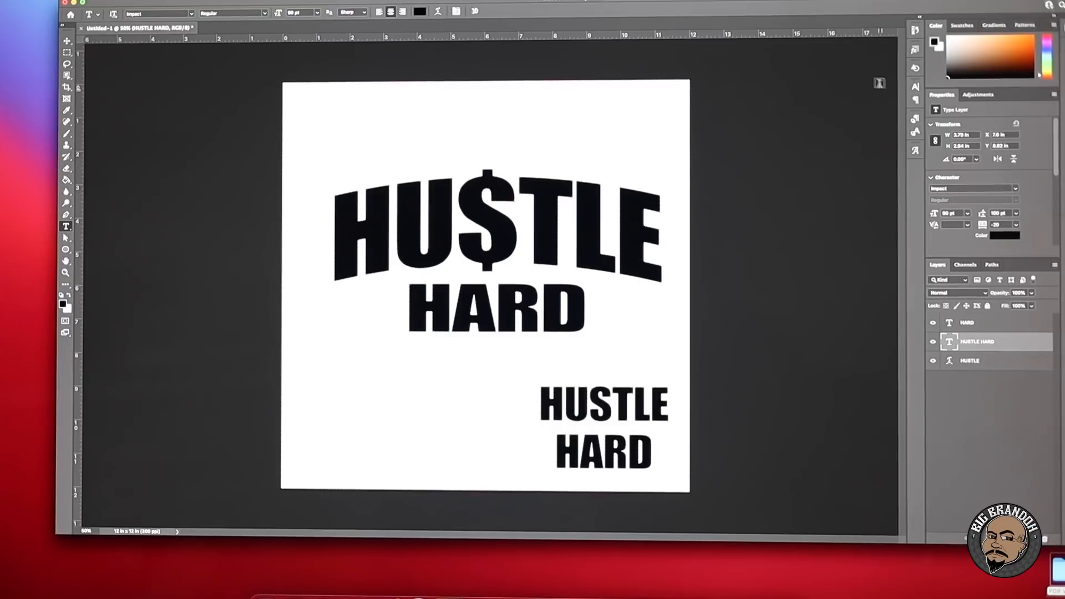
pyautogui.click(915, 87)
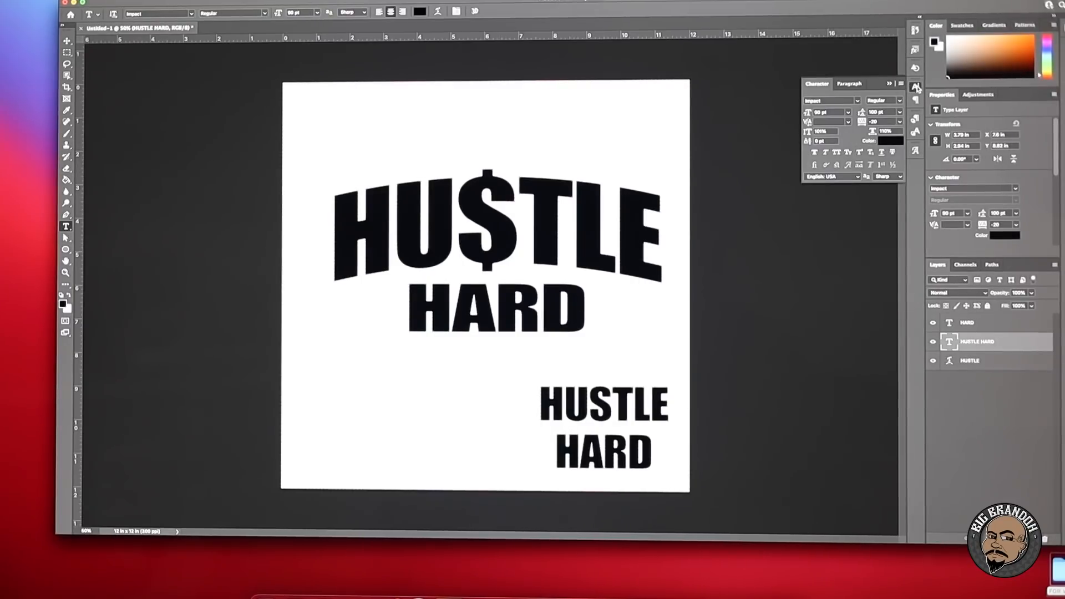
pyautogui.click(612, 444)
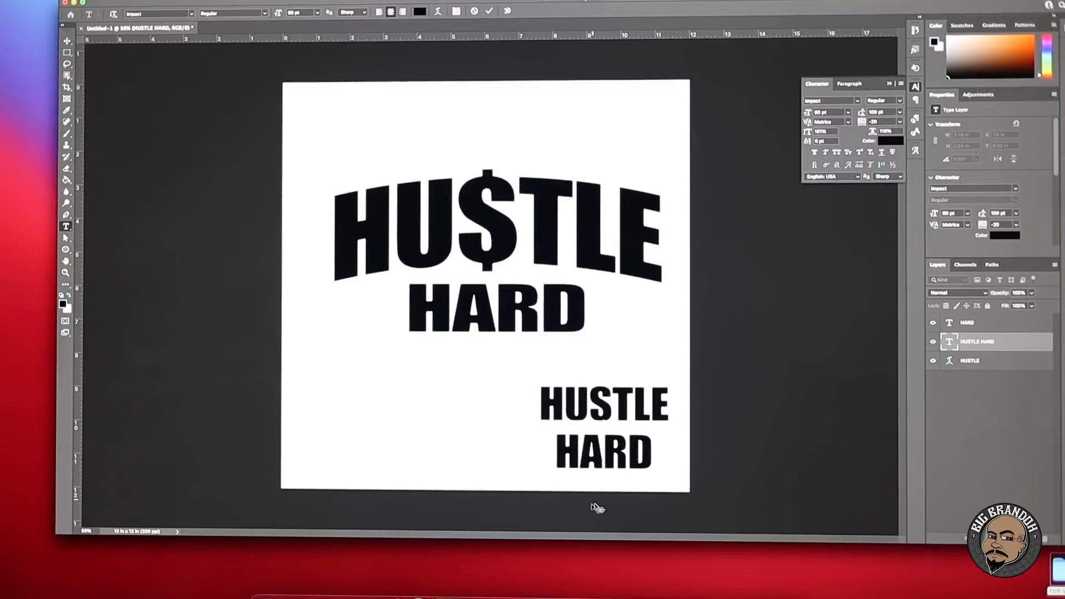
# Step: Hide the HARD and arched HUSTLE layers, leaving only the two-line HUSTLE HARD text shown
pyautogui.click(934, 343)
pyautogui.click(934, 344)
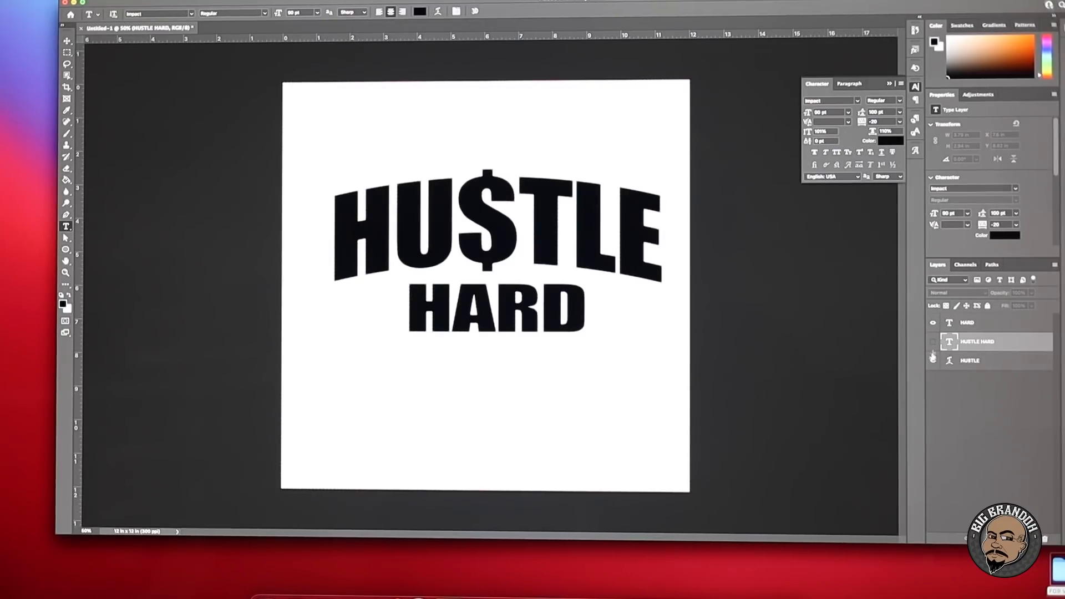
pyautogui.click(933, 322)
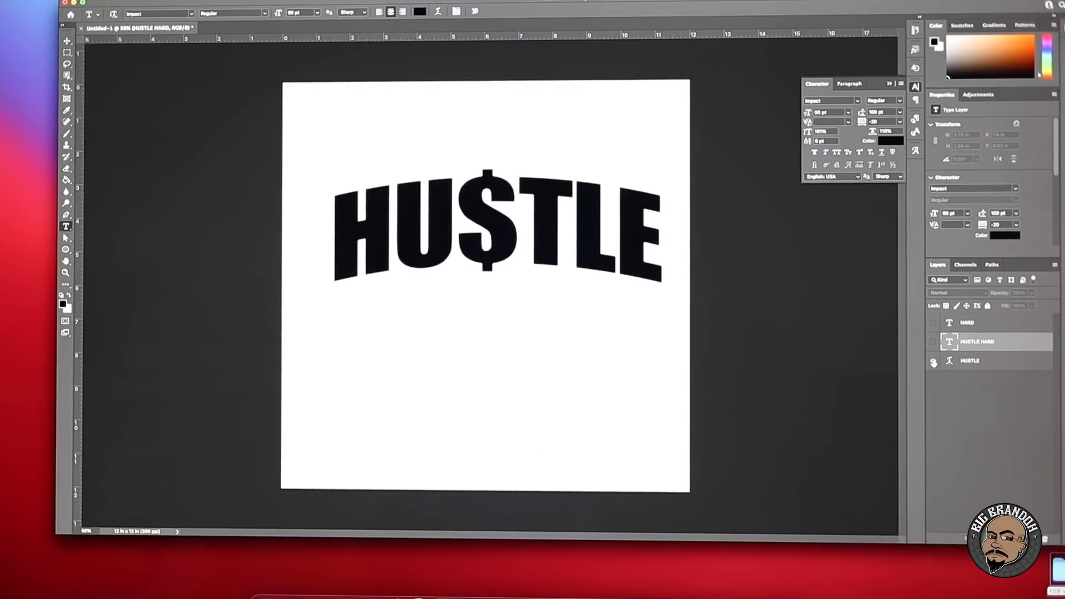
pyautogui.click(934, 362)
pyautogui.click(933, 342)
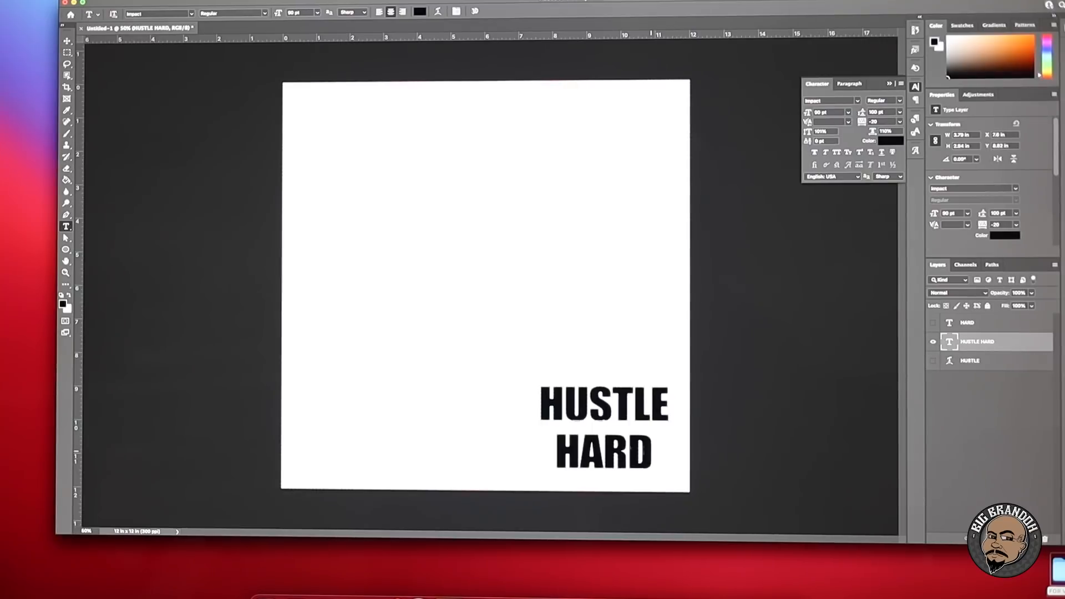
# Step: Replace the two-line text with a single letter H, enlarge it to 407 pt and commit it near the canvas centre
pyautogui.moveTo(650, 452); pyautogui.dragTo(504, 389)
pyautogui.write('H')
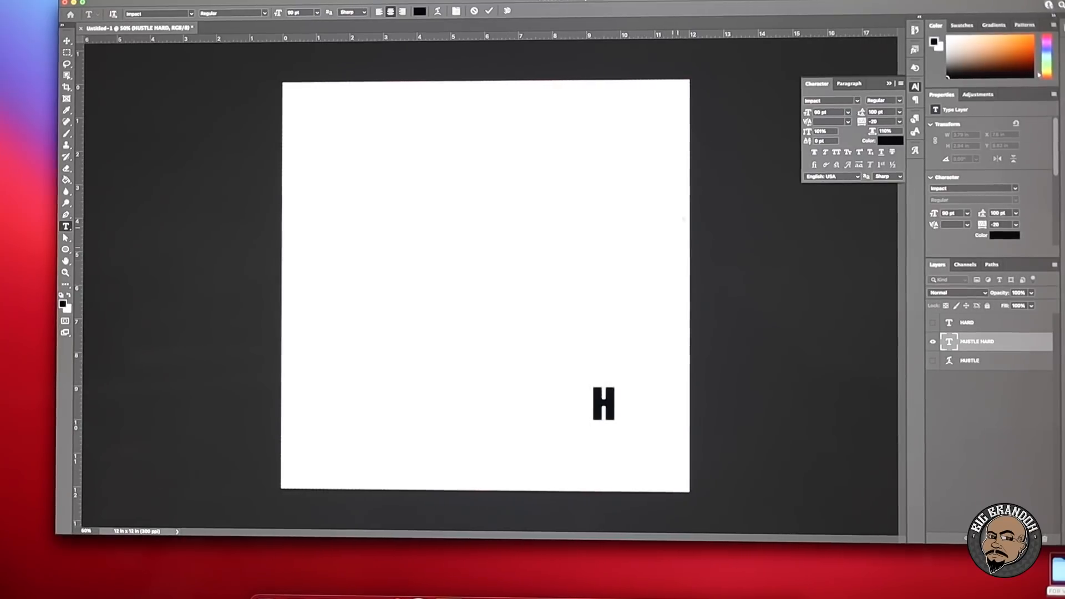
pyautogui.doubleClick(606, 405)
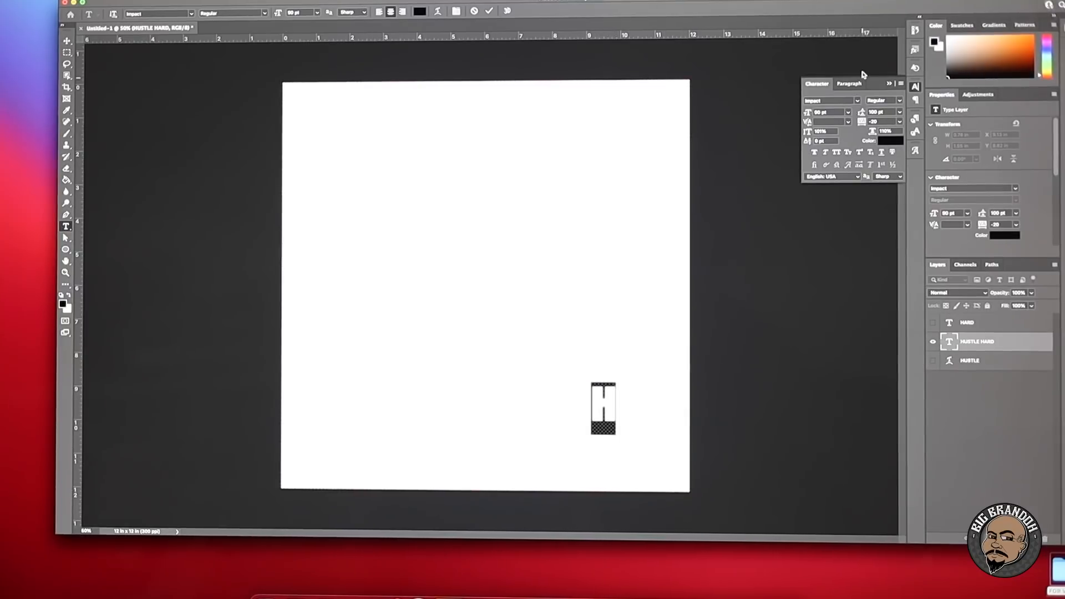
pyautogui.moveTo(807, 114); pyautogui.dragTo(955, 114)
pyautogui.moveTo(406, 439); pyautogui.dragTo(301, 366)
pyautogui.press('super+Return')
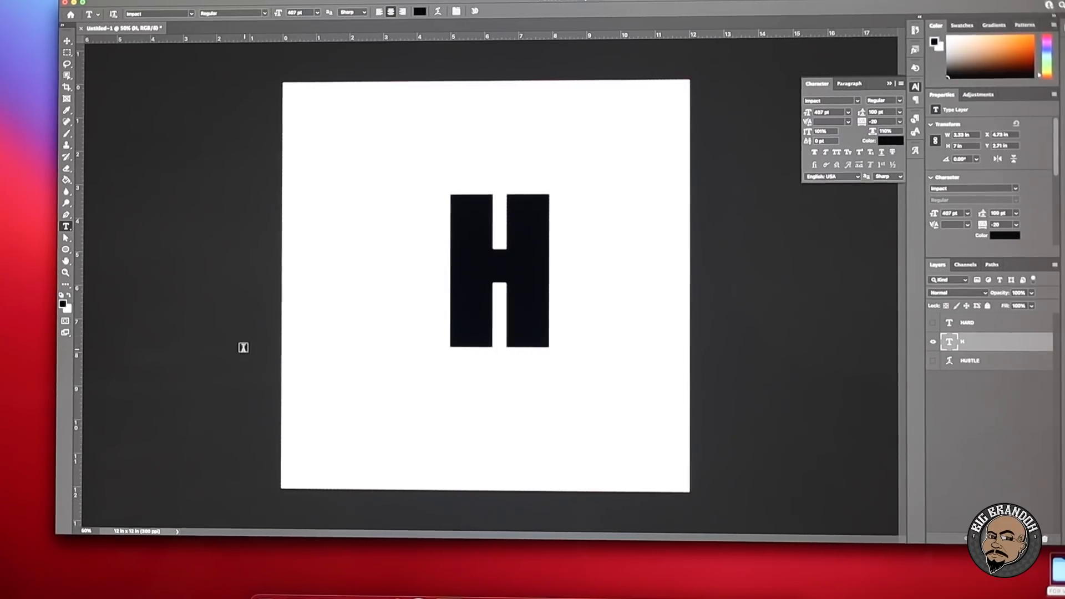
# Step: Prepare the Pen tool with a black foreground colour and add a new empty layer above the H
pyautogui.click(66, 216)
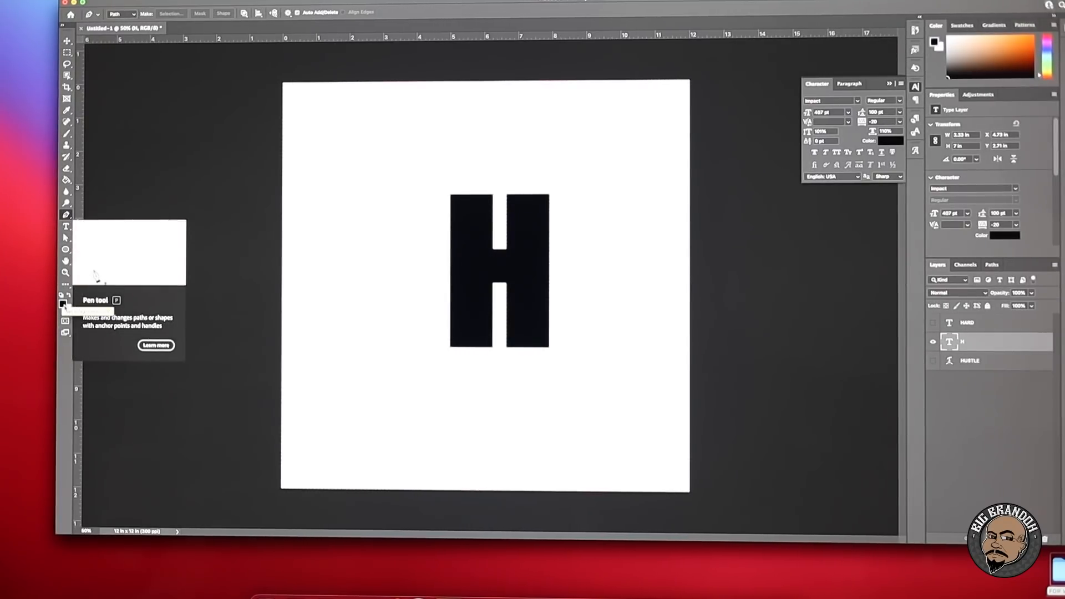
pyautogui.click(63, 304)
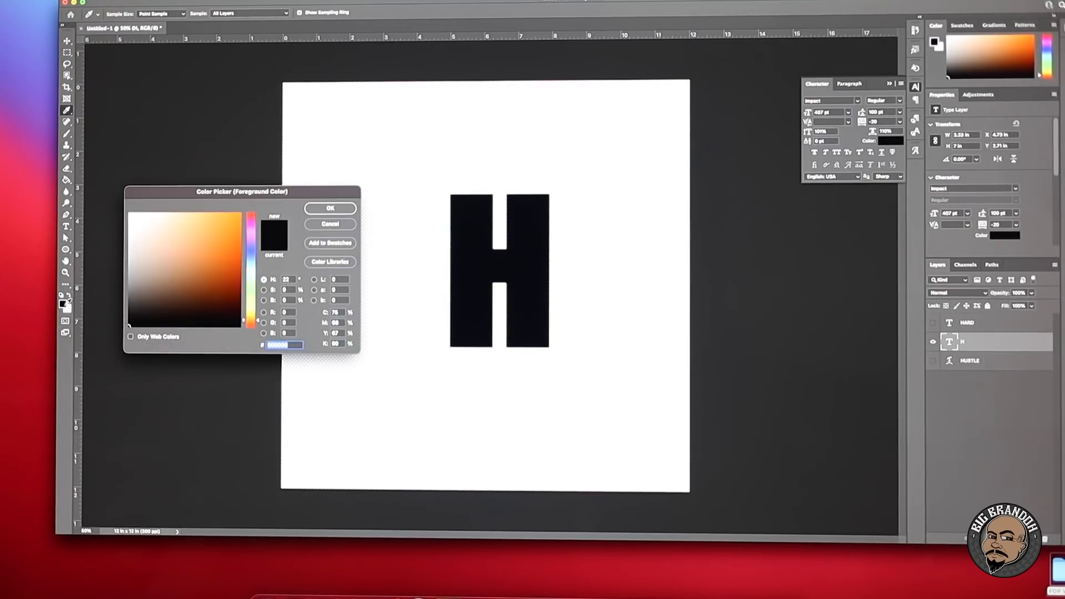
pyautogui.click(330, 211)
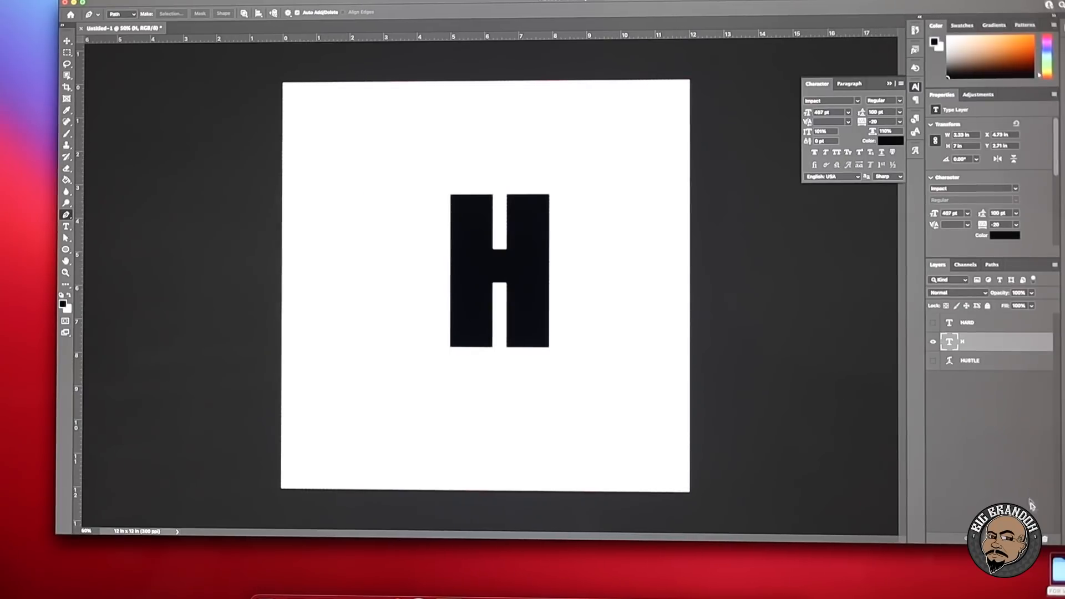
pyautogui.click(1032, 538)
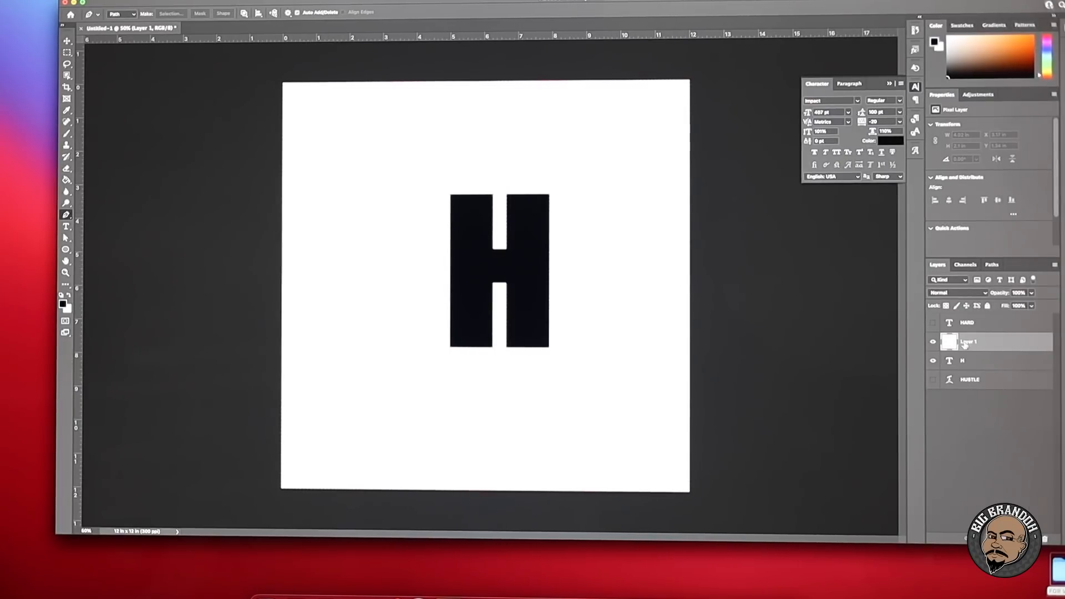
# Step: Draw a small curved spur path on the middle of the H's left edge and fill it with black
pyautogui.click(451, 245)
pyautogui.moveTo(431, 264); pyautogui.dragTo(417, 271)
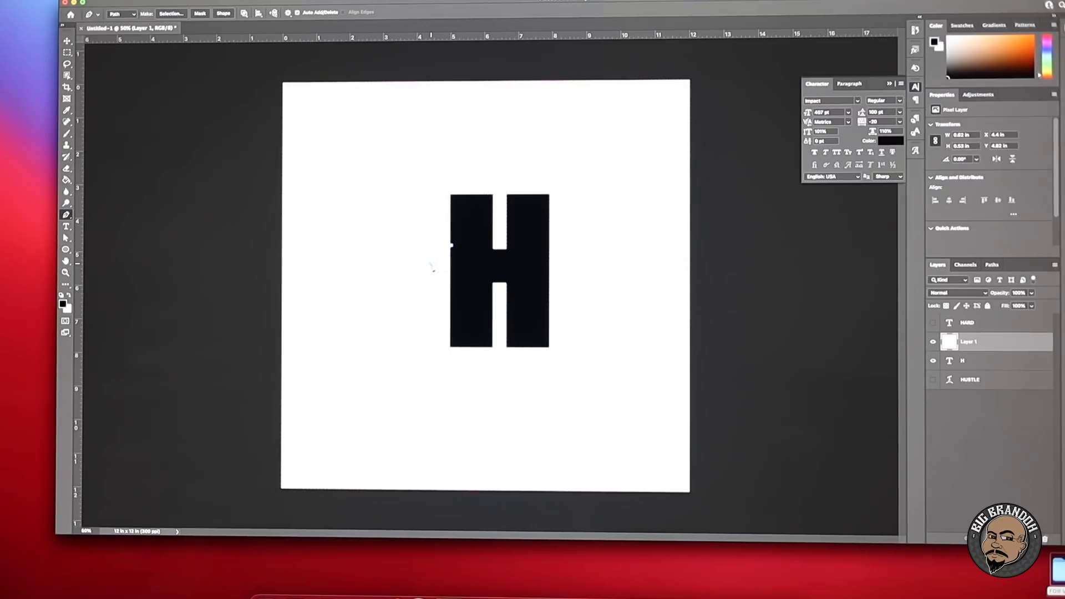
pyautogui.keyDown('alt'); pyautogui.click(458, 279); pyautogui.keyUp('alt')
pyautogui.rightClick(451, 263)
pyautogui.click(468, 328)
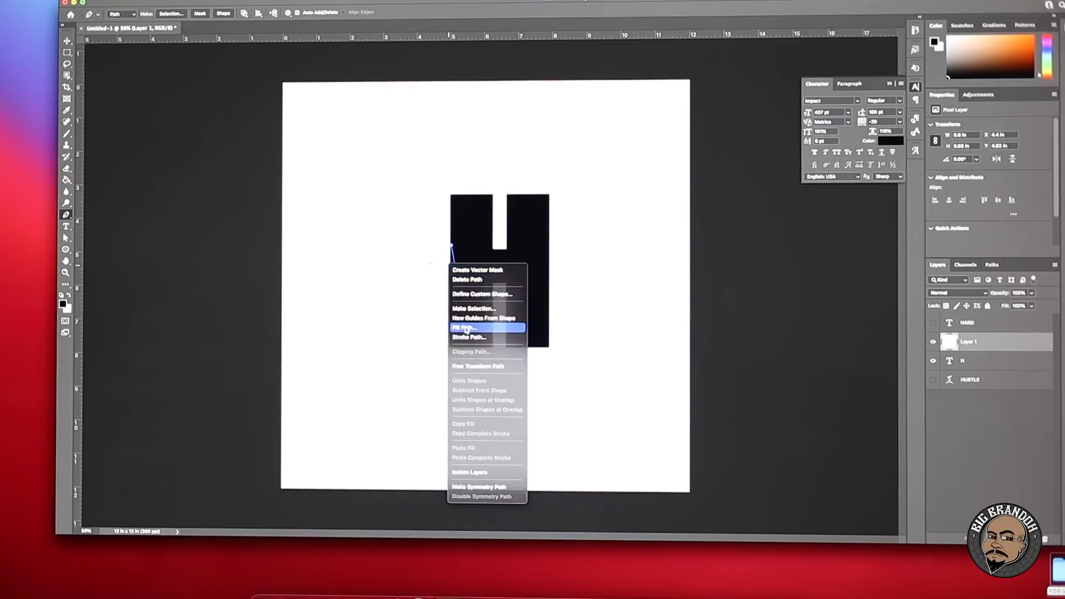
pyautogui.click(587, 247)
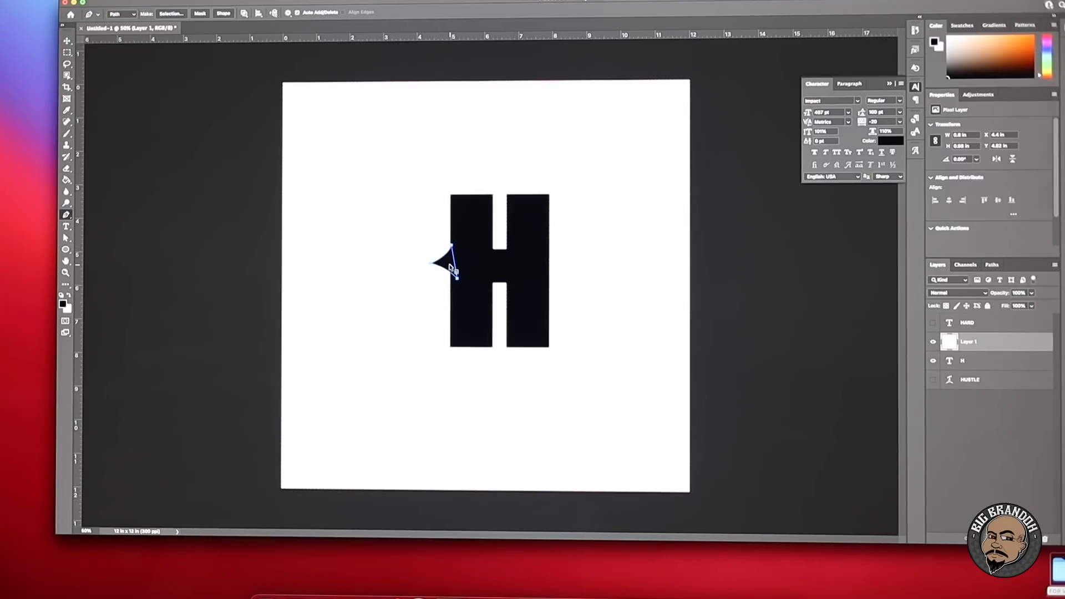
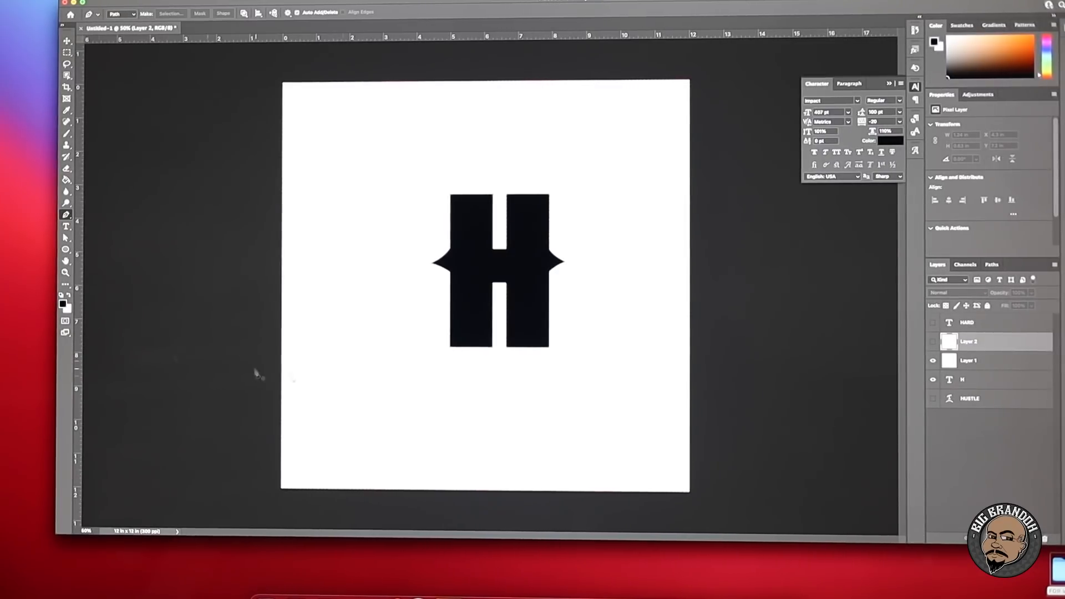
# Step: Draw a closed curved spike path beside the lower part of the H's left leg with the Pen tool
pyautogui.click(415, 318)
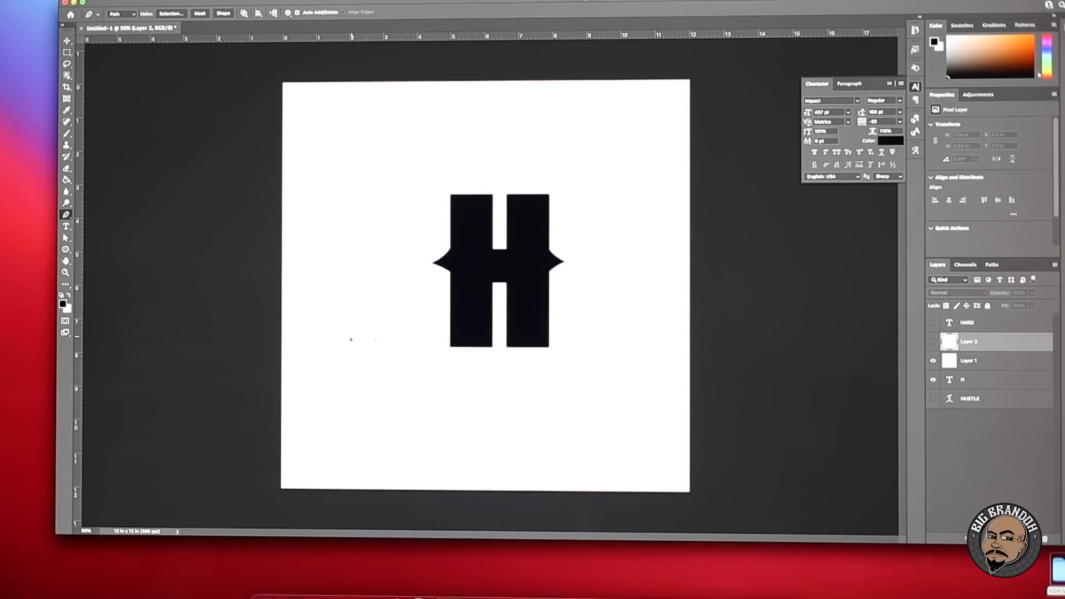
pyautogui.moveTo(351, 342); pyautogui.dragTo(389, 340)
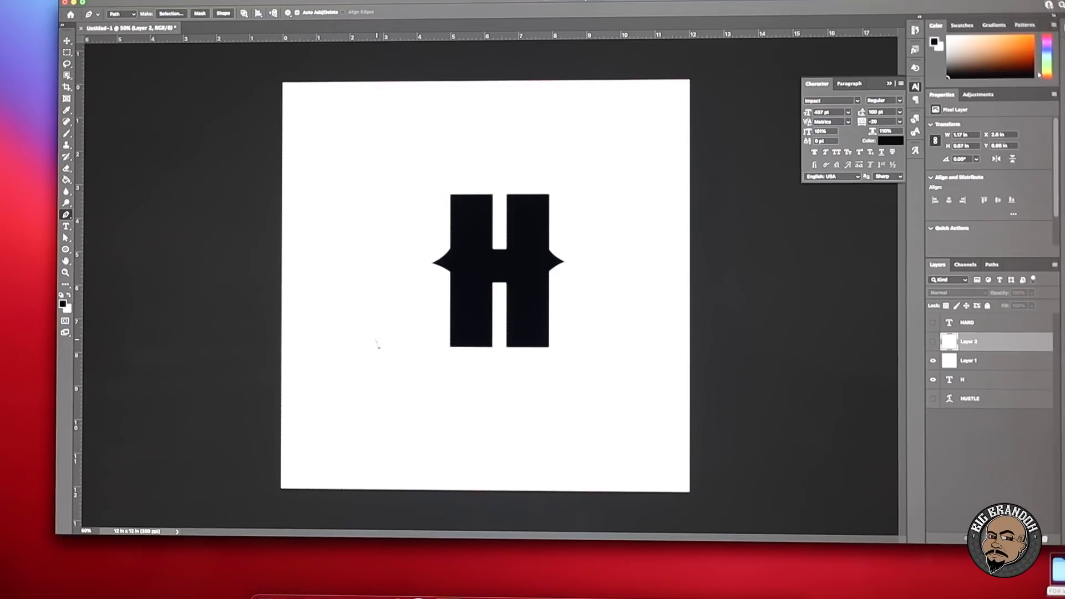
pyautogui.click(425, 344)
pyautogui.click(417, 322)
pyautogui.rightClick(417, 336)
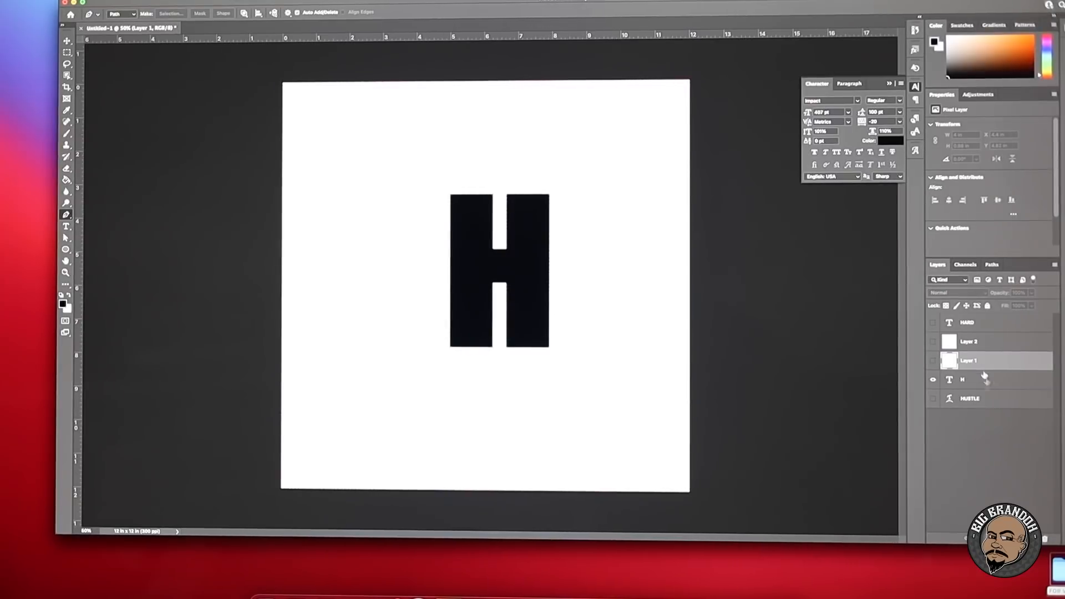
# Step: Add a pink outside Stroke to the H layer through its layer style and adjust the stroke size
pyautogui.click(984, 379)
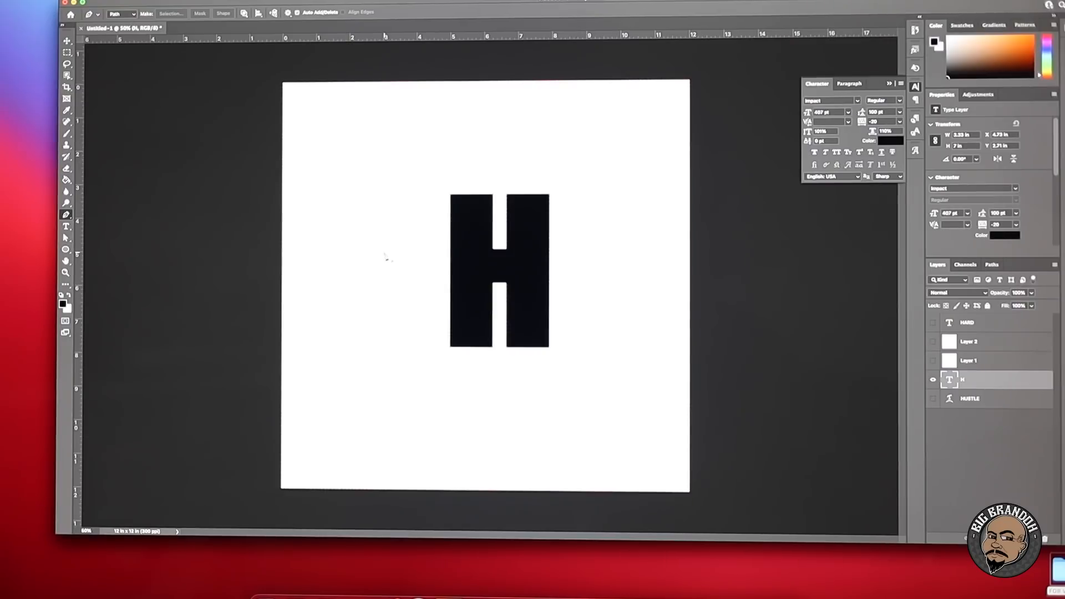
pyautogui.doubleClick(987, 382)
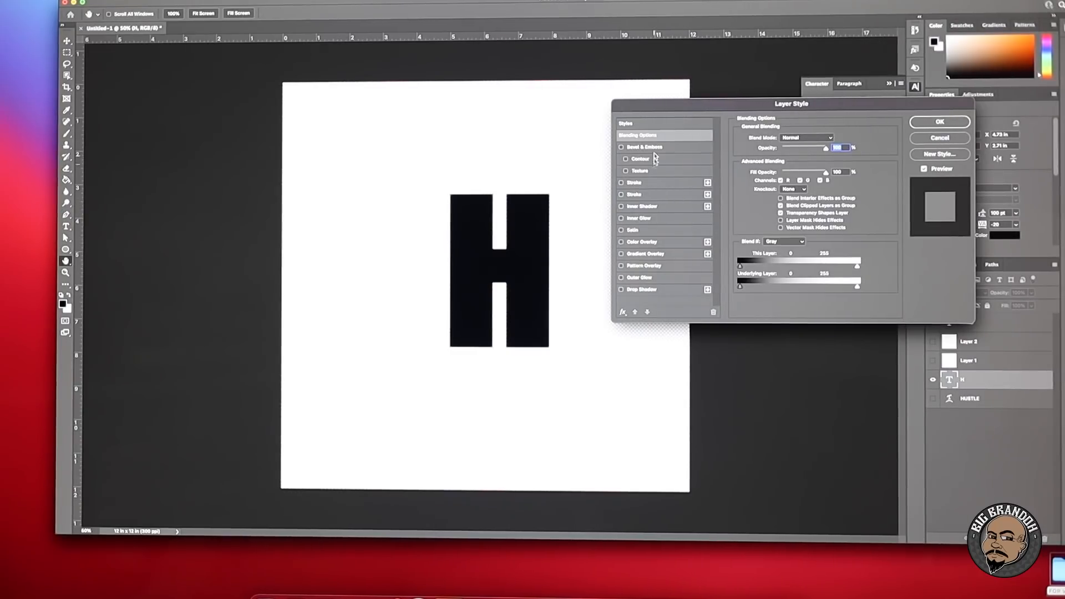
pyautogui.click(635, 183)
pyautogui.moveTo(789, 140); pyautogui.dragTo(779, 139)
# Step: Try a Drop Shadow with increased distance, spread and size on the H, and switch the effect off
pyautogui.click(621, 289)
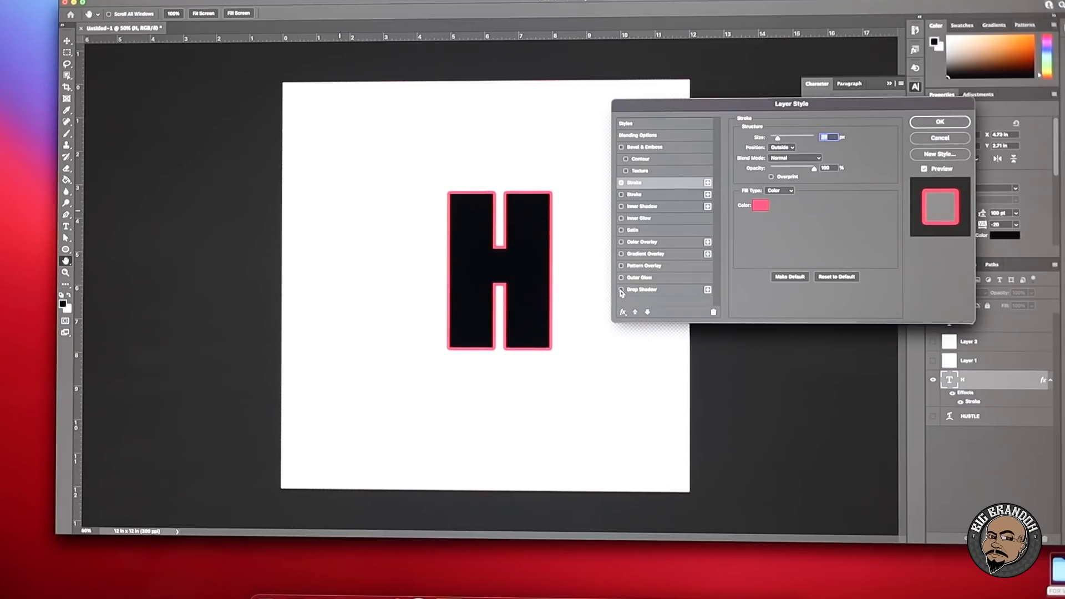
pyautogui.click(665, 290)
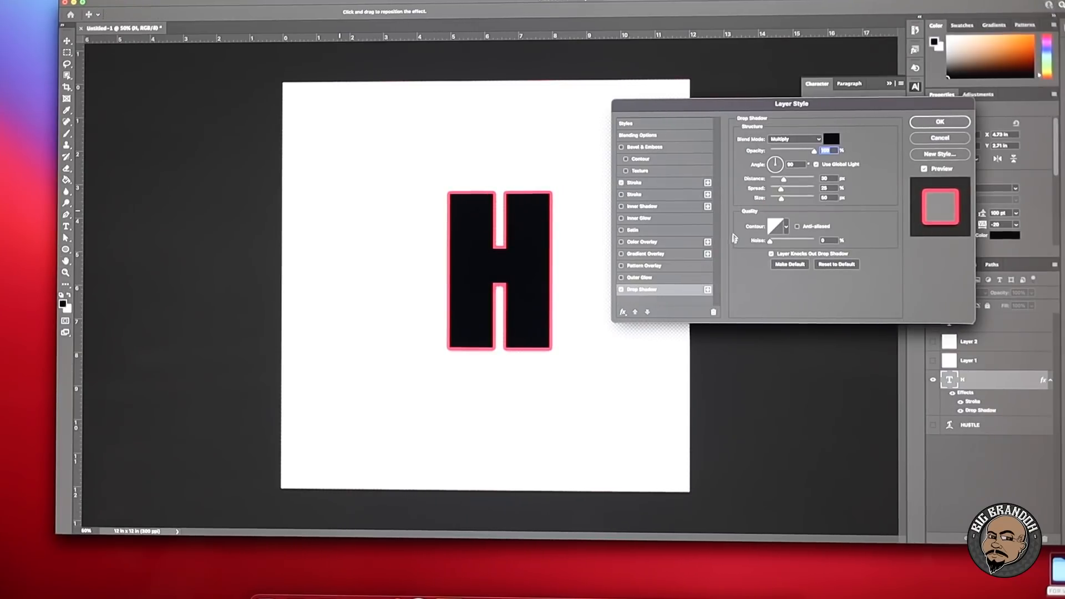
pyautogui.moveTo(780, 200)
pyautogui.mouseDown()
pyautogui.moveTo(795, 199)
pyautogui.moveTo(787, 180)
pyautogui.moveTo(796, 191)
pyautogui.mouseUp()
pyautogui.press('Tab')
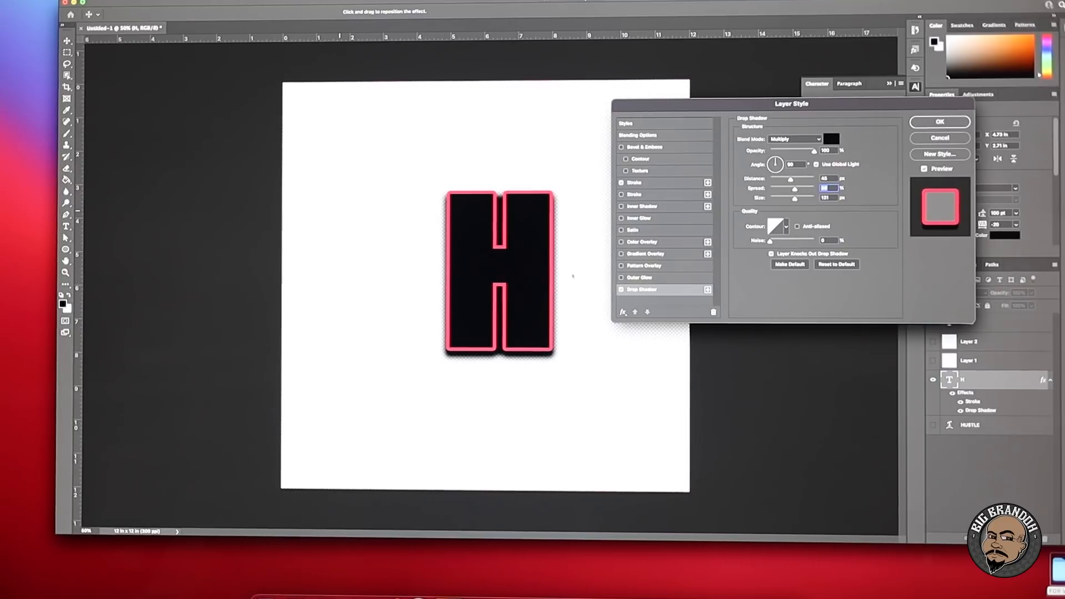
pyautogui.click(621, 290)
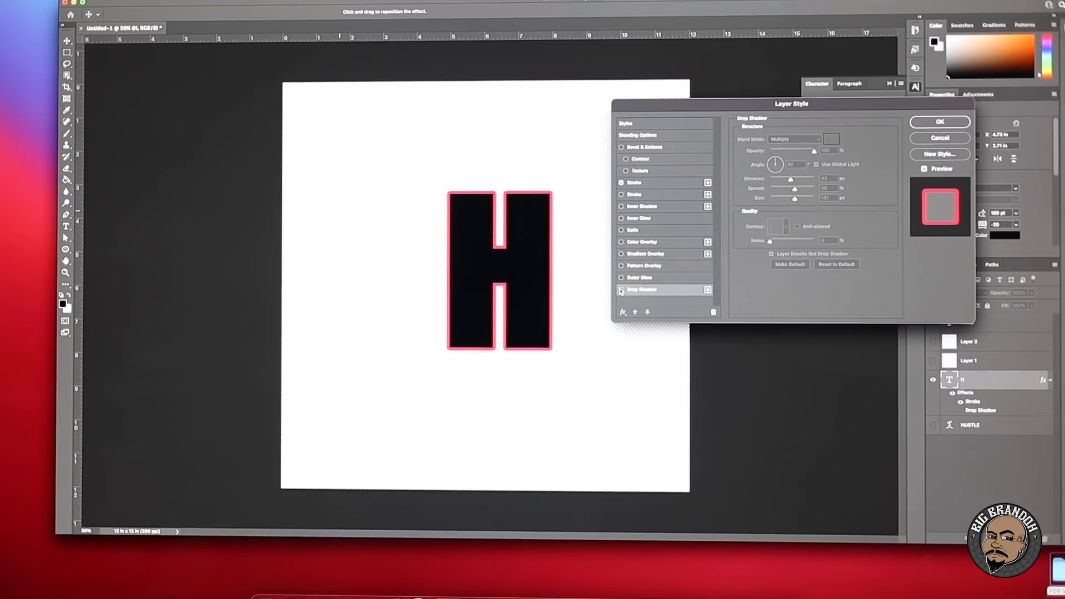
# Step: Enable Bevel & Emboss on the H and adjust its depth, size and softening, using a size of 43 px
pyautogui.click(621, 147)
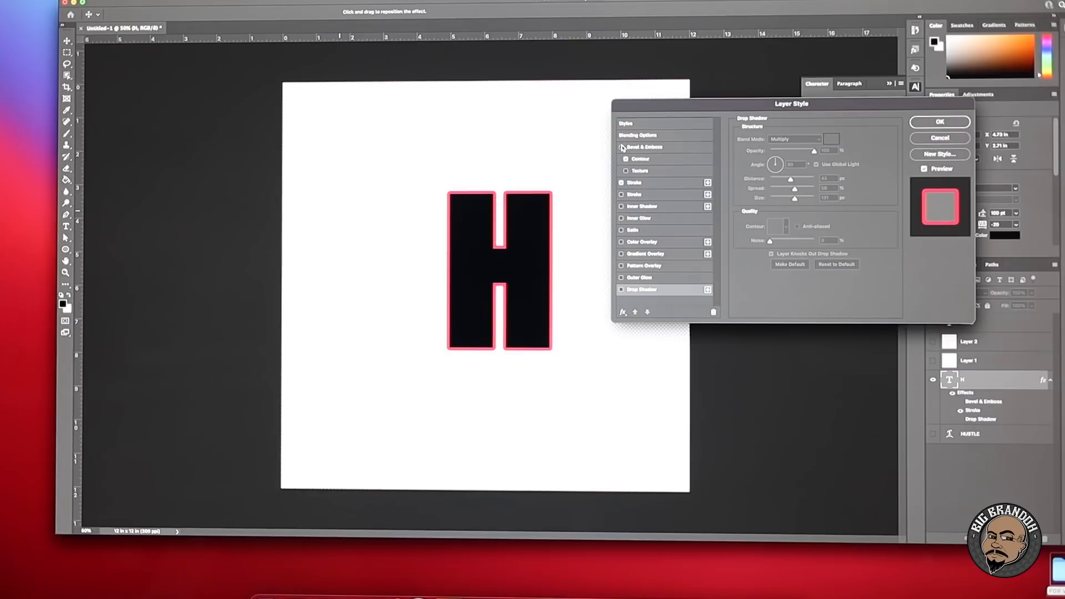
pyautogui.click(622, 147)
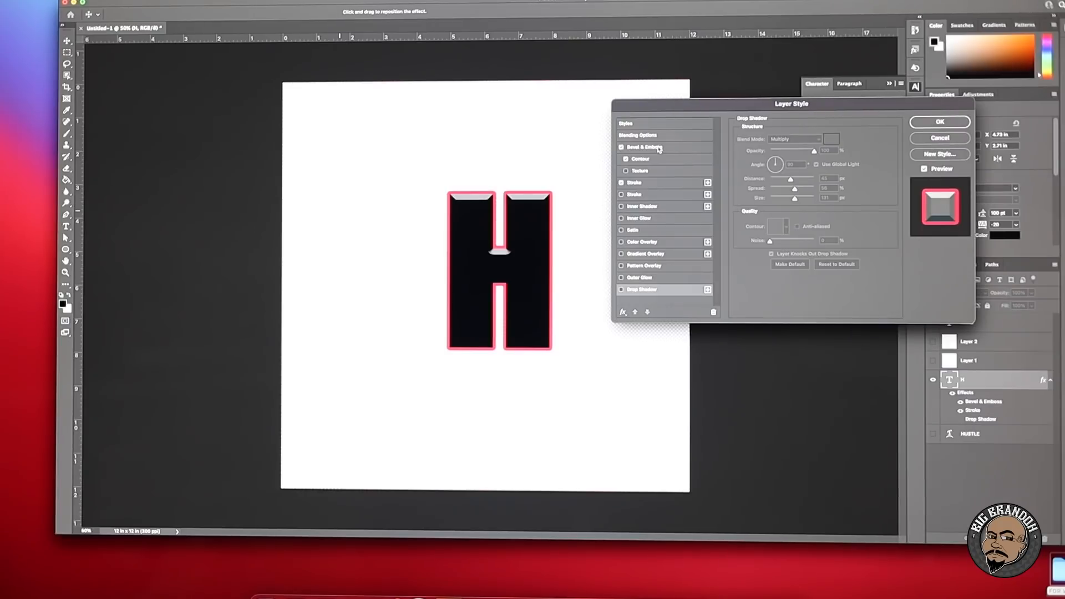
pyautogui.click(660, 149)
pyautogui.moveTo(786, 159); pyautogui.dragTo(778, 189)
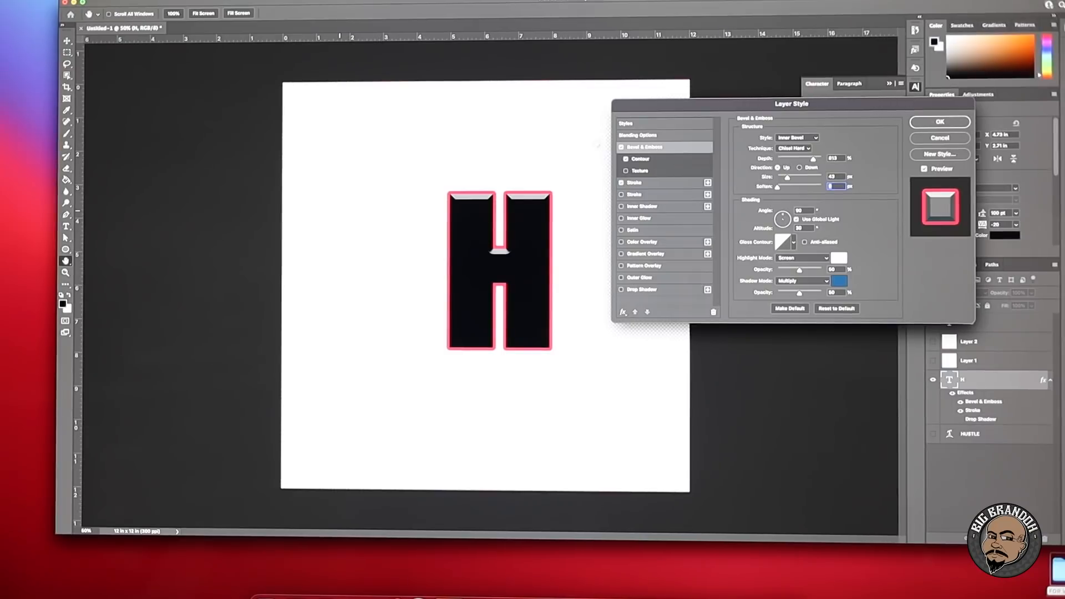
# Step: Discard the H's layer style changes, and show the HU$TLE and HARD text layers in place of the H
pyautogui.click(622, 147)
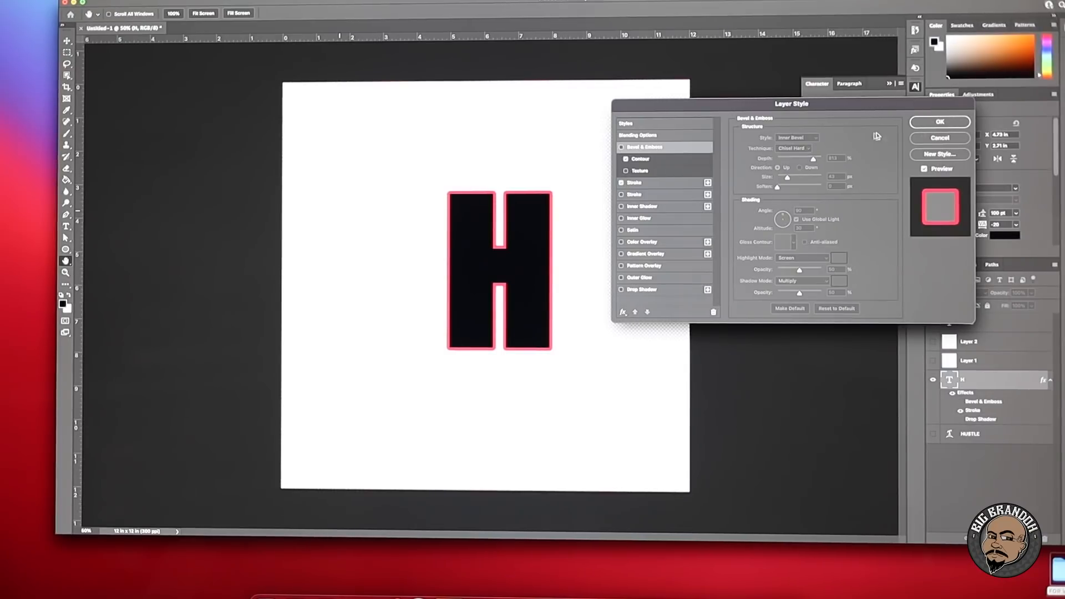
pyautogui.click(940, 138)
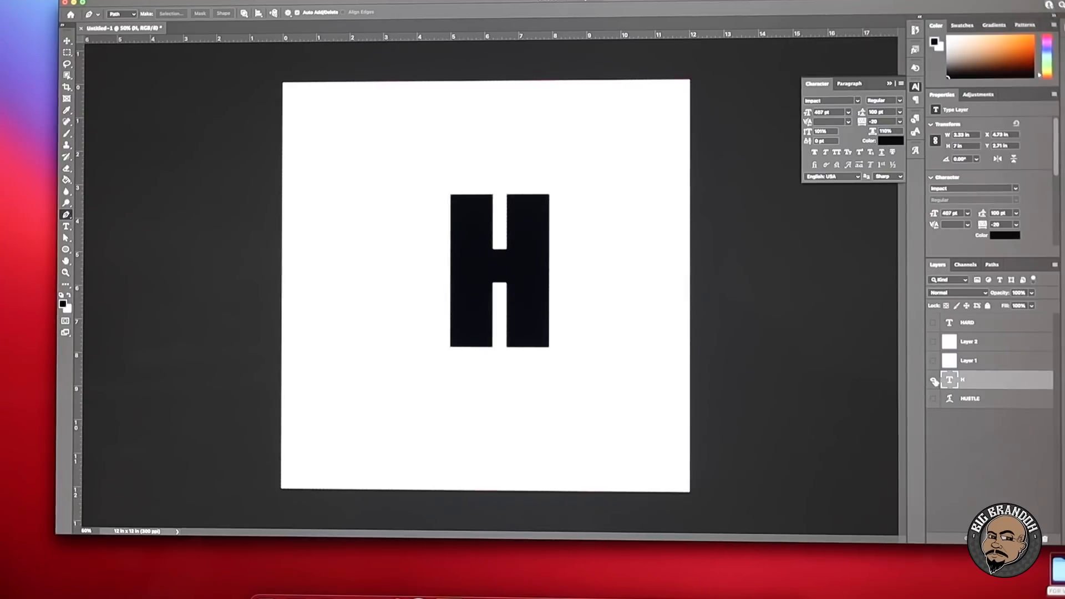
pyautogui.click(934, 381)
pyautogui.click(933, 399)
pyautogui.click(933, 323)
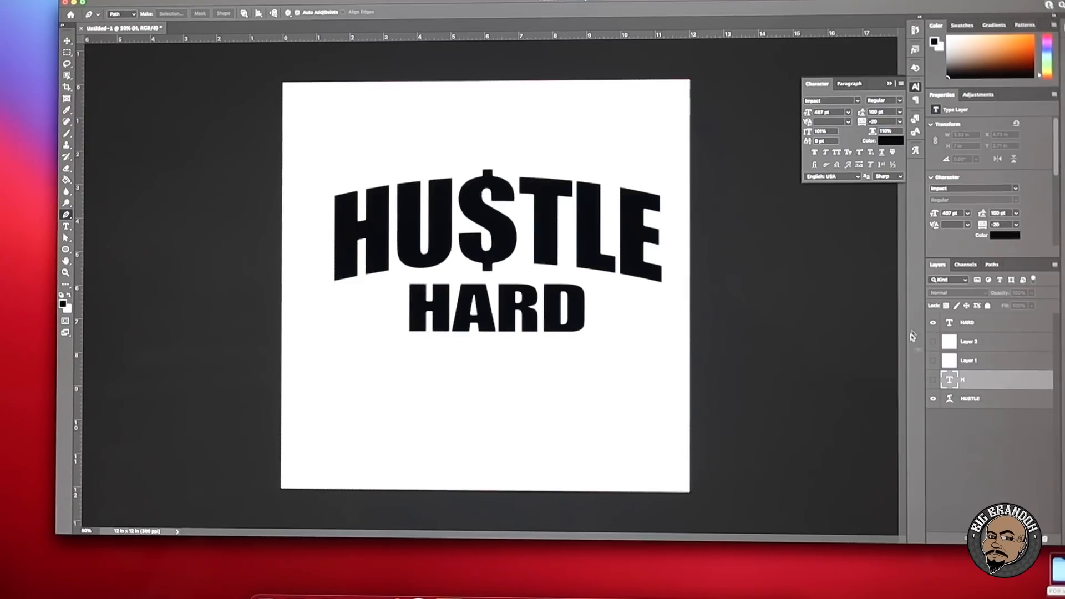
# Step: Add a green outside Stroke to the HU$TLE layer through its layer style, increasing the size to a visible outline
pyautogui.click(996, 402)
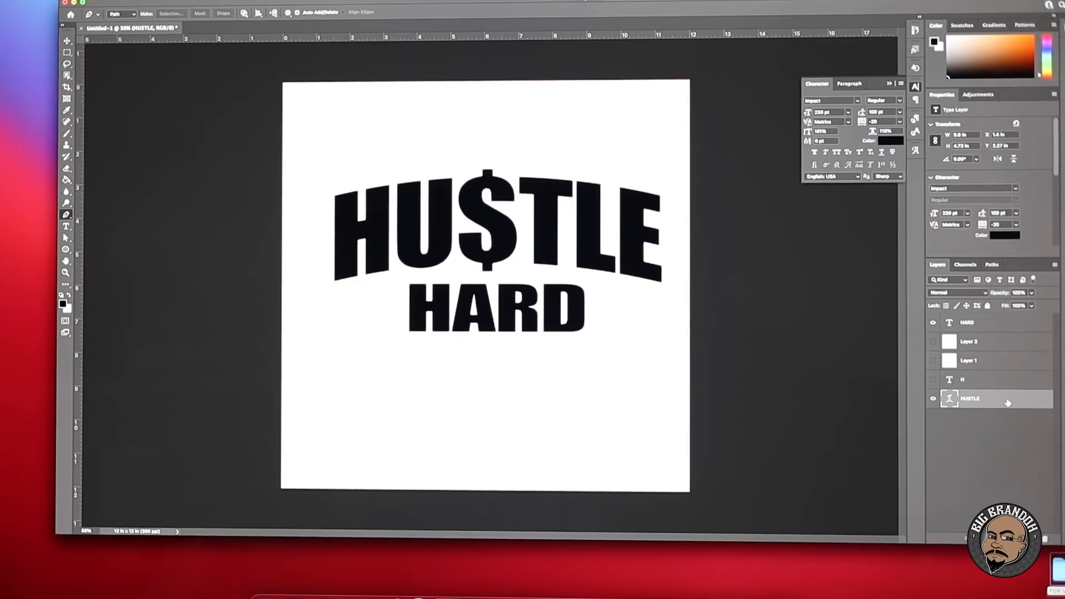
pyautogui.doubleClick(1008, 403)
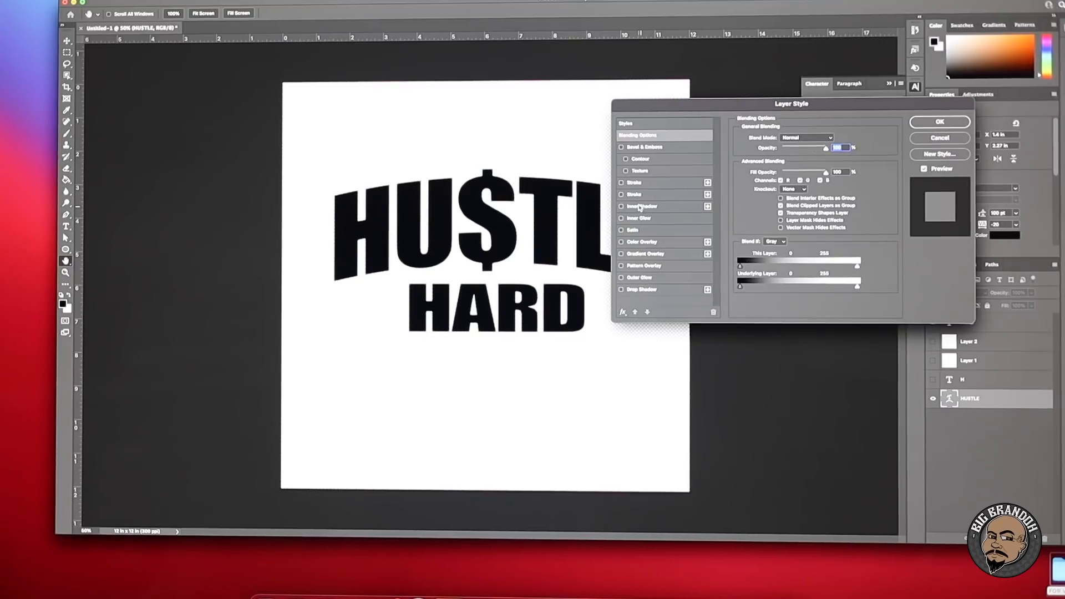
pyautogui.click(622, 182)
pyautogui.click(673, 185)
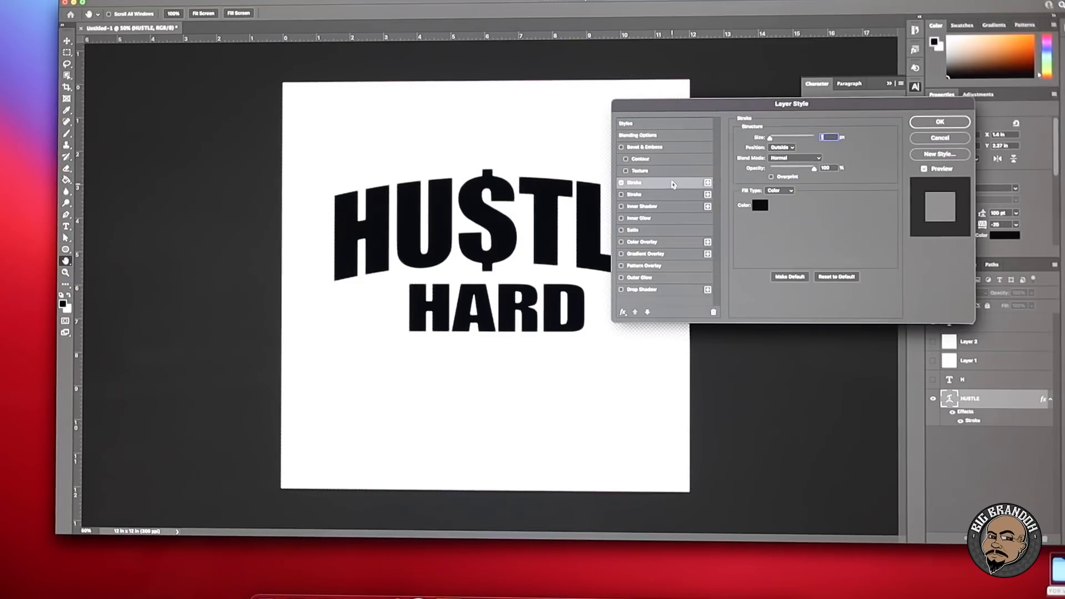
pyautogui.click(760, 206)
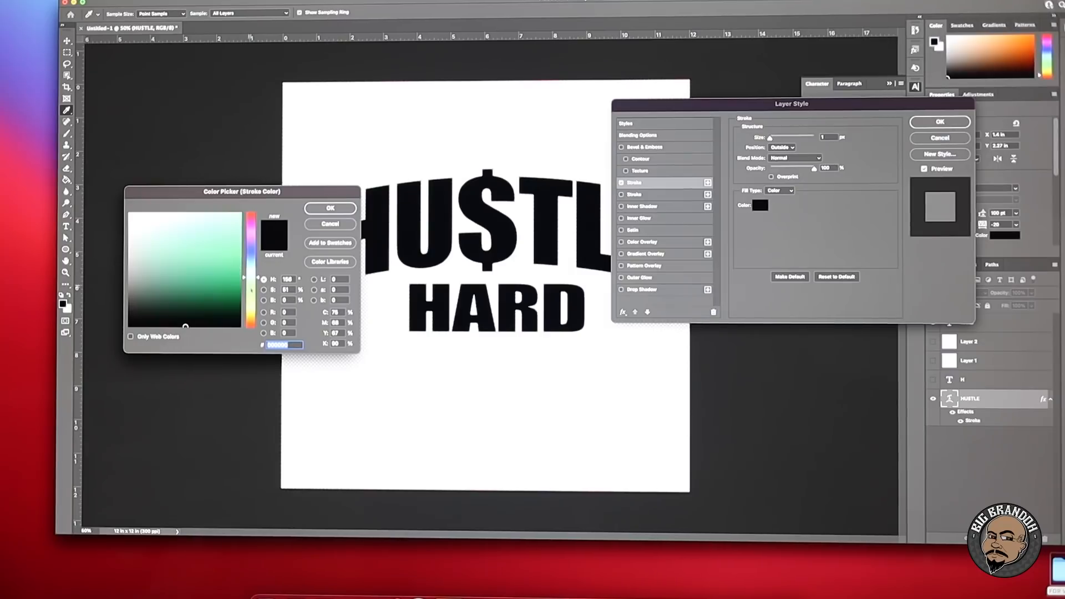
pyautogui.click(233, 269)
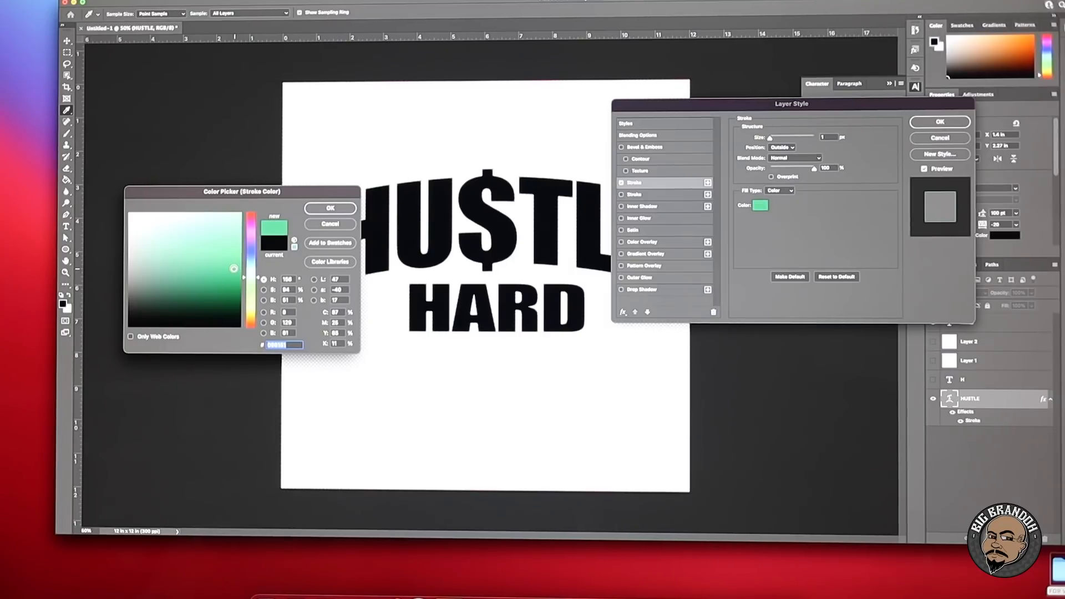
pyautogui.click(330, 208)
pyautogui.moveTo(771, 138); pyautogui.dragTo(779, 140)
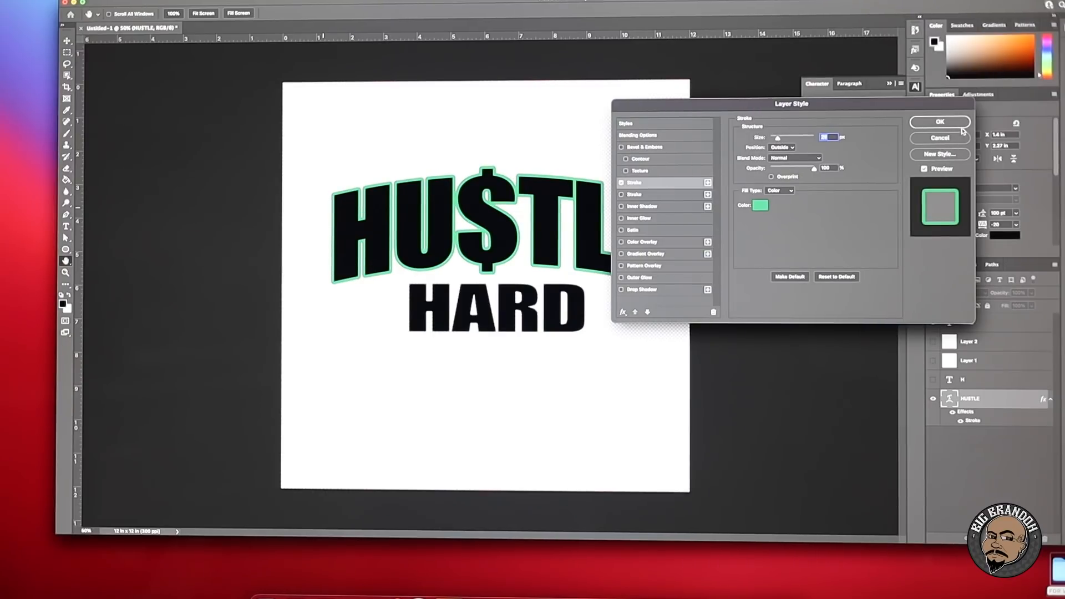
pyautogui.click(944, 122)
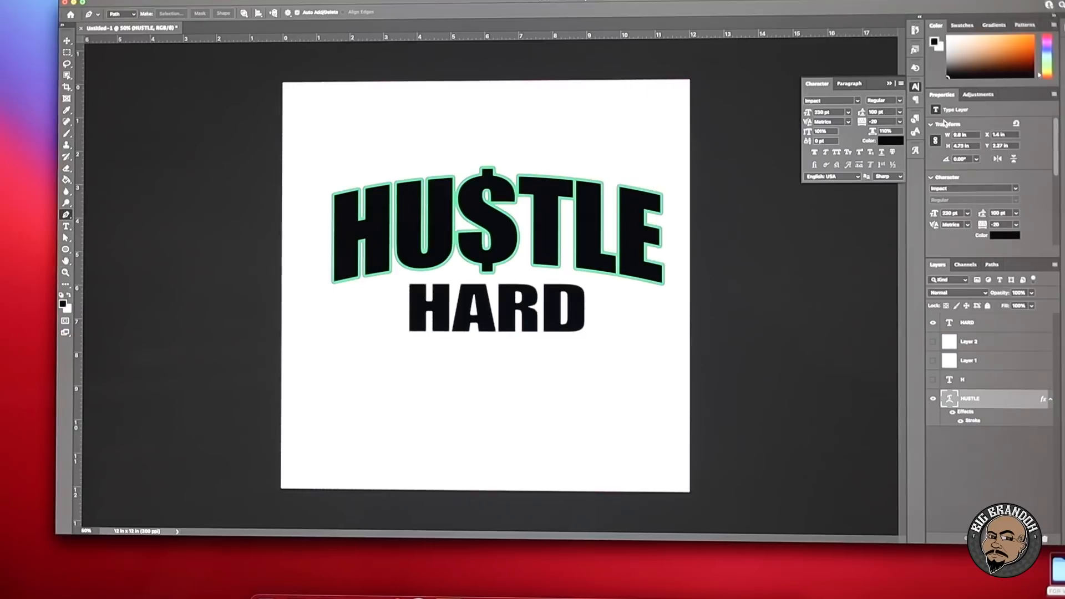
# Step: Apply the same green outside Stroke to the HARD layer through its layer style
pyautogui.doubleClick(996, 328)
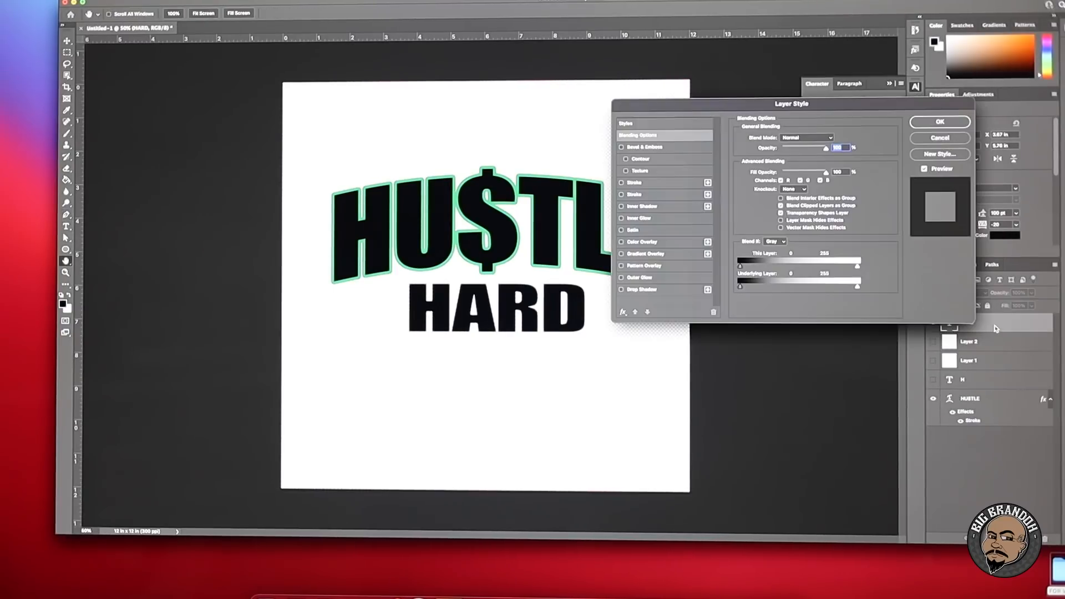
pyautogui.click(622, 183)
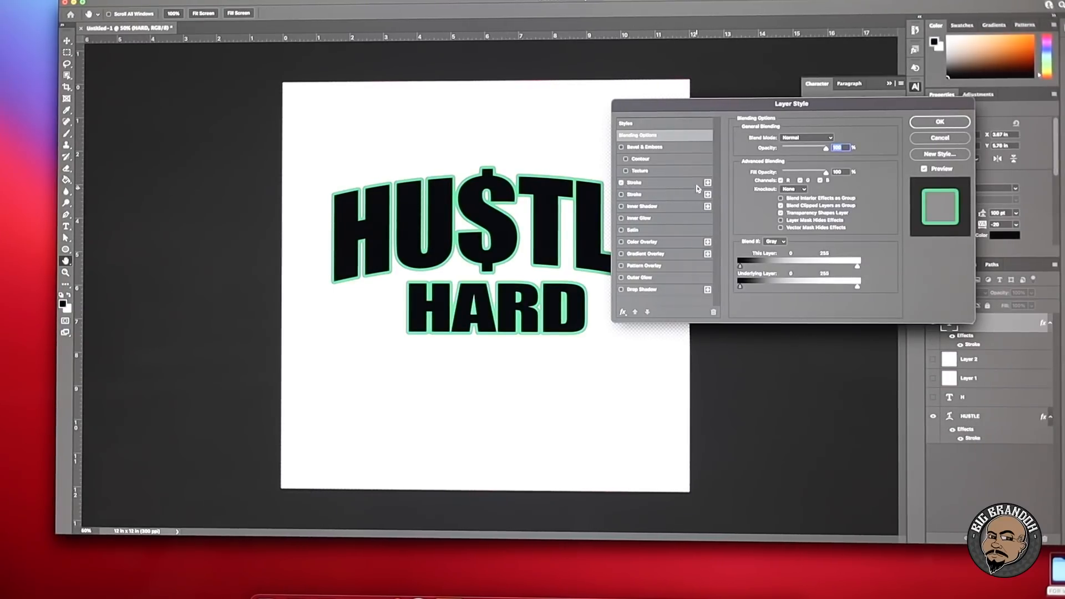
pyautogui.click(940, 122)
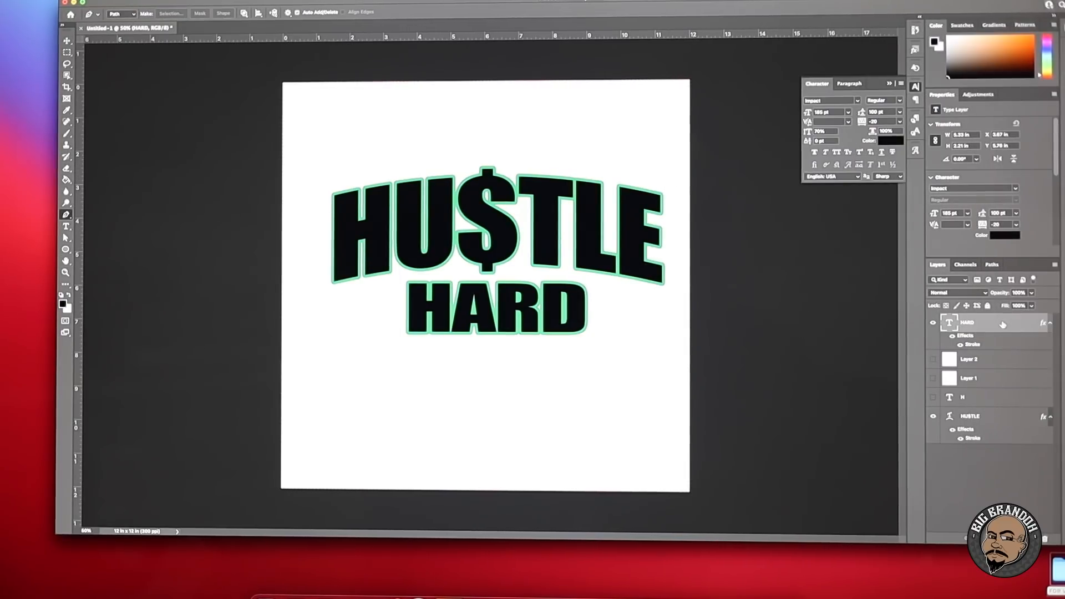
# Step: Move the HARD text up slightly so it sits closer beneath HU$TLE, and deselect it
pyautogui.click(67, 42)
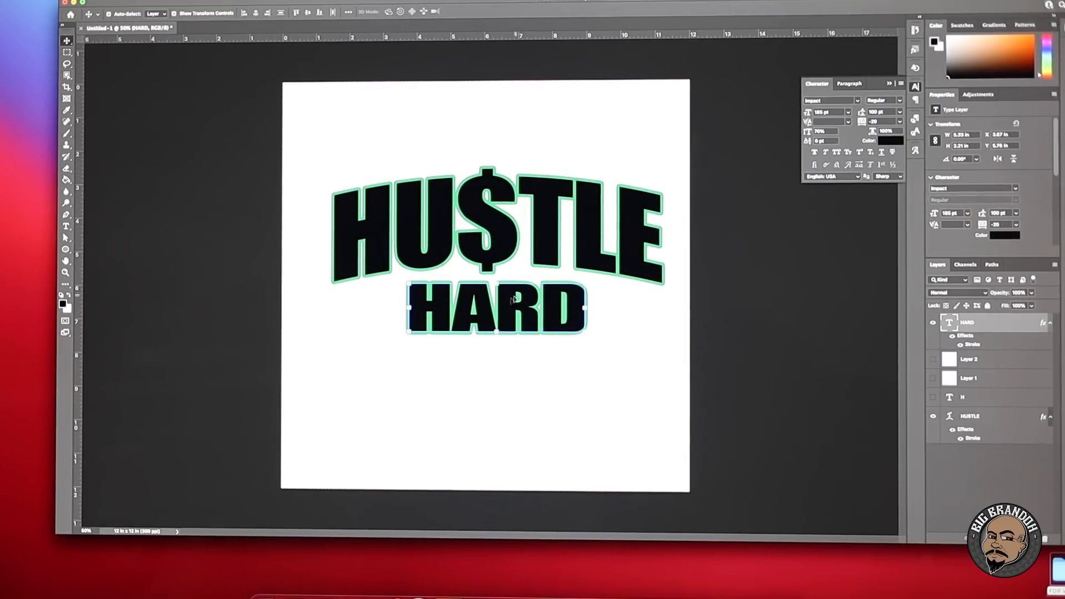
pyautogui.moveTo(503, 299); pyautogui.dragTo(496, 290)
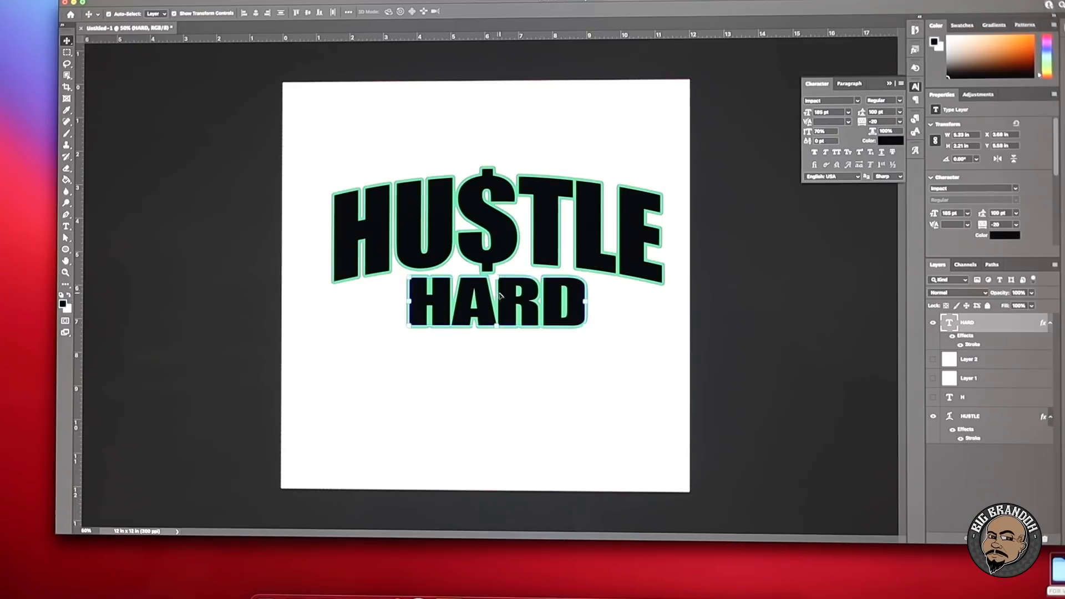
pyautogui.click(650, 368)
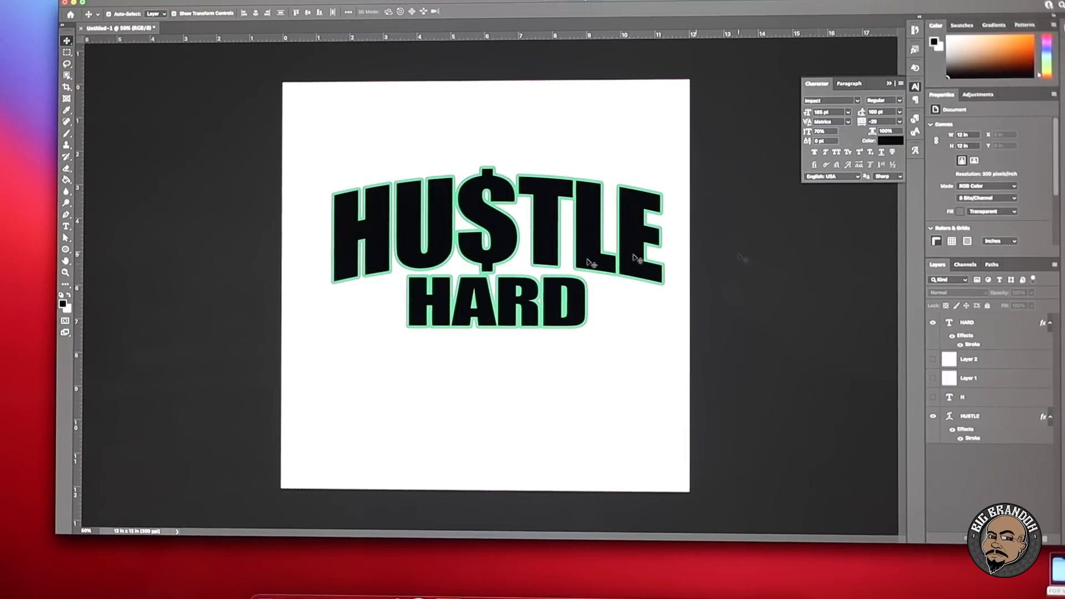
# Step: Add Bevel & Emboss to the HU$TLE layer's style, keeping its green stroke
pyautogui.click(988, 424)
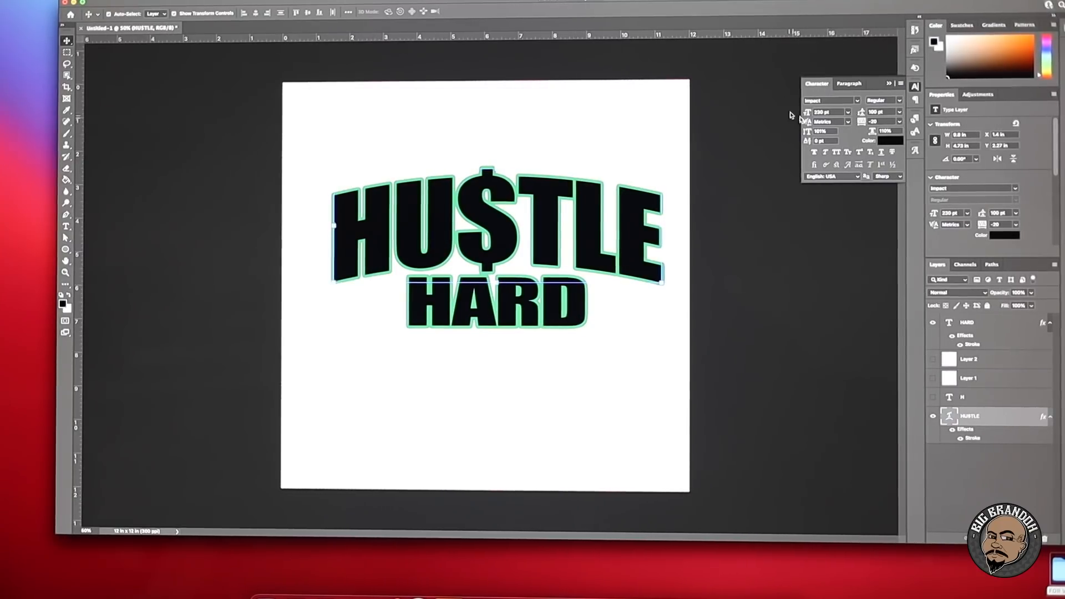
pyautogui.doubleClick(1005, 419)
pyautogui.click(622, 147)
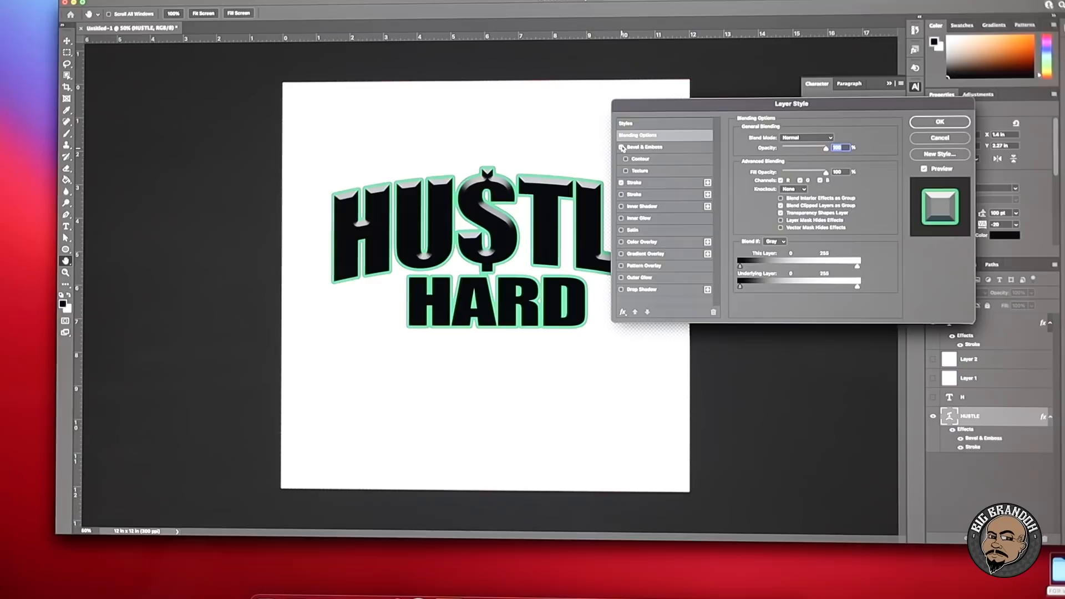
pyautogui.click(955, 123)
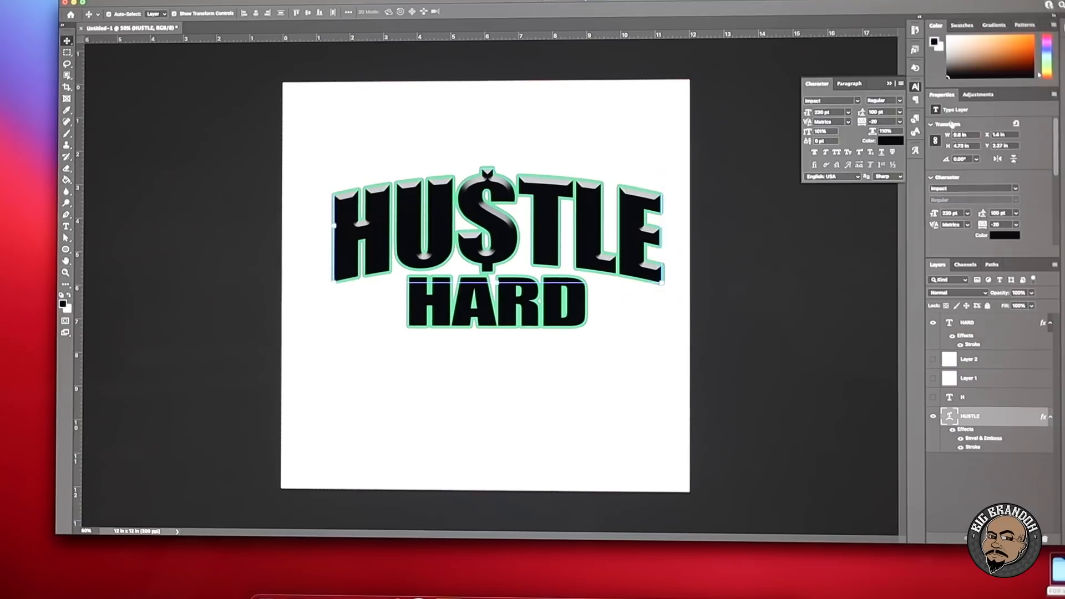
# Step: Add Bevel & Emboss to the HARD layer's style to match HU$TLE, and deselect the layer
pyautogui.doubleClick(993, 325)
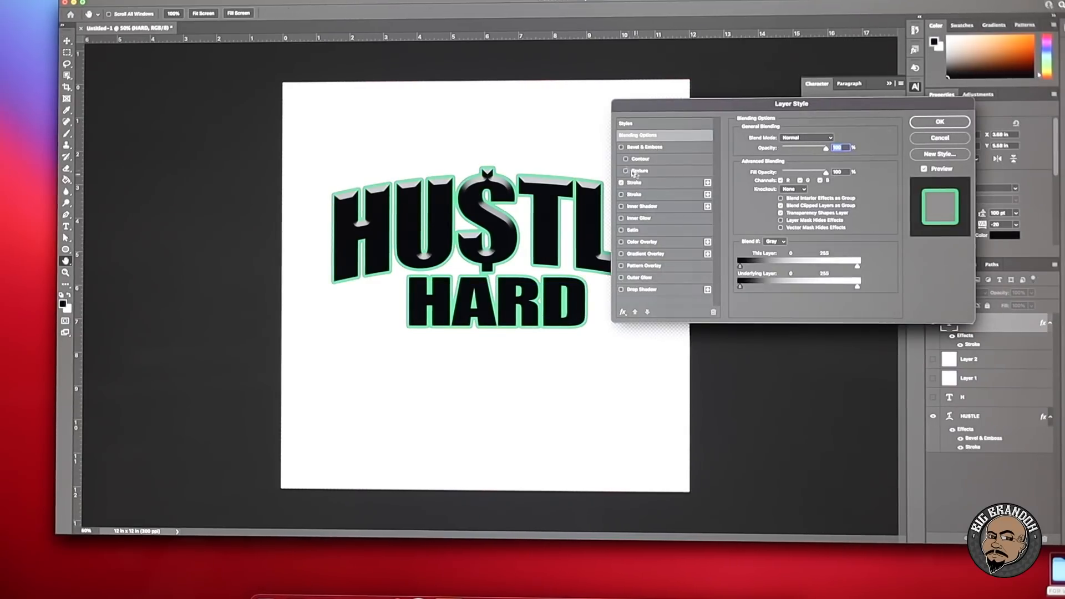
pyautogui.click(621, 147)
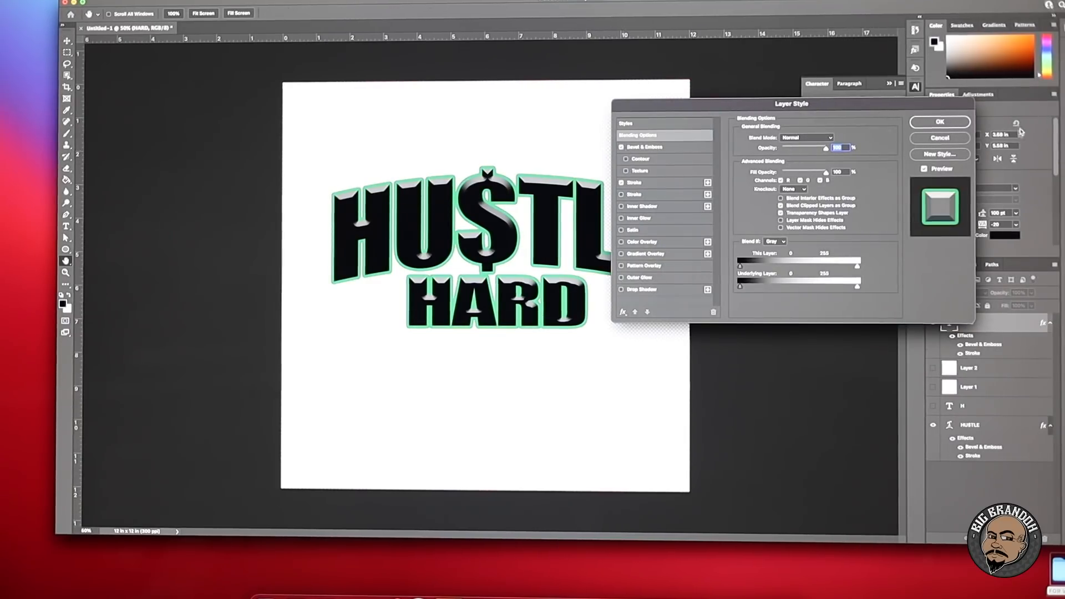
pyautogui.click(946, 122)
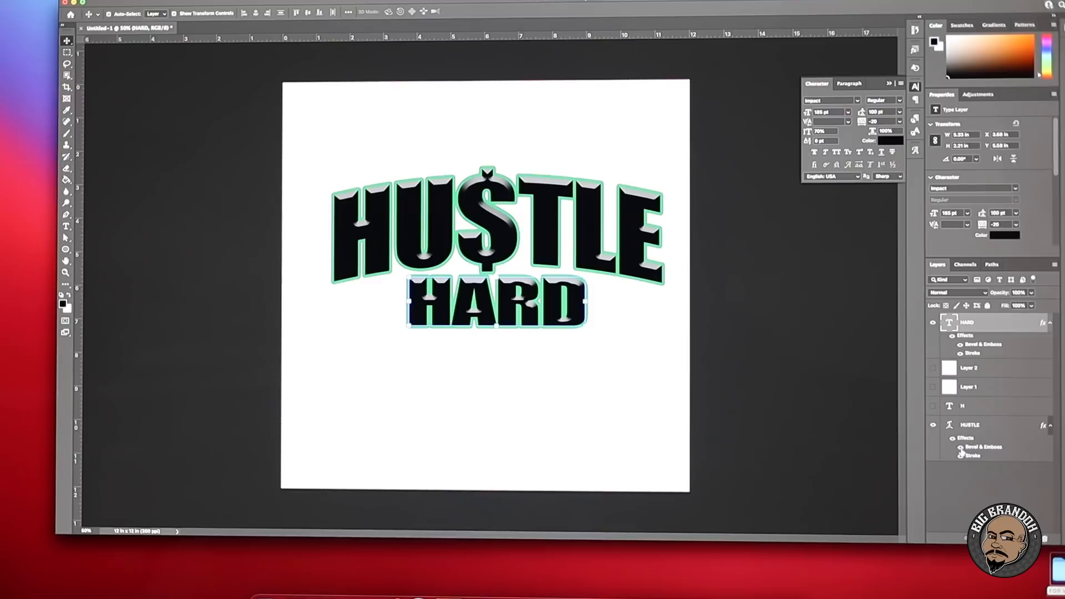
pyautogui.click(676, 451)
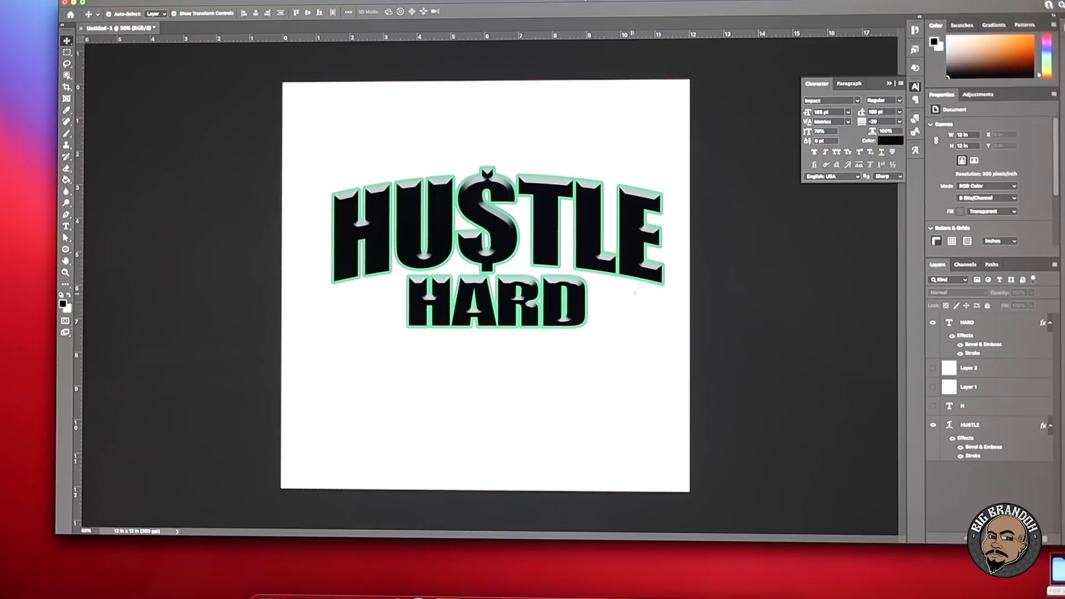
# Step: Create a new vertical guide at 50% of the canvas width
pyautogui.click(991, 327)
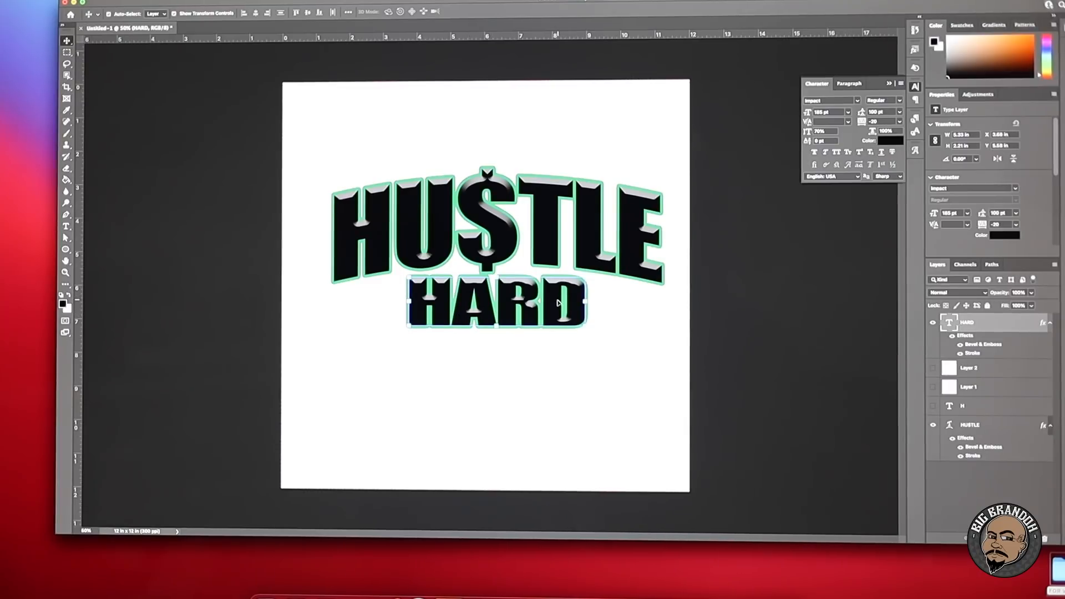
pyautogui.click(205, 0)
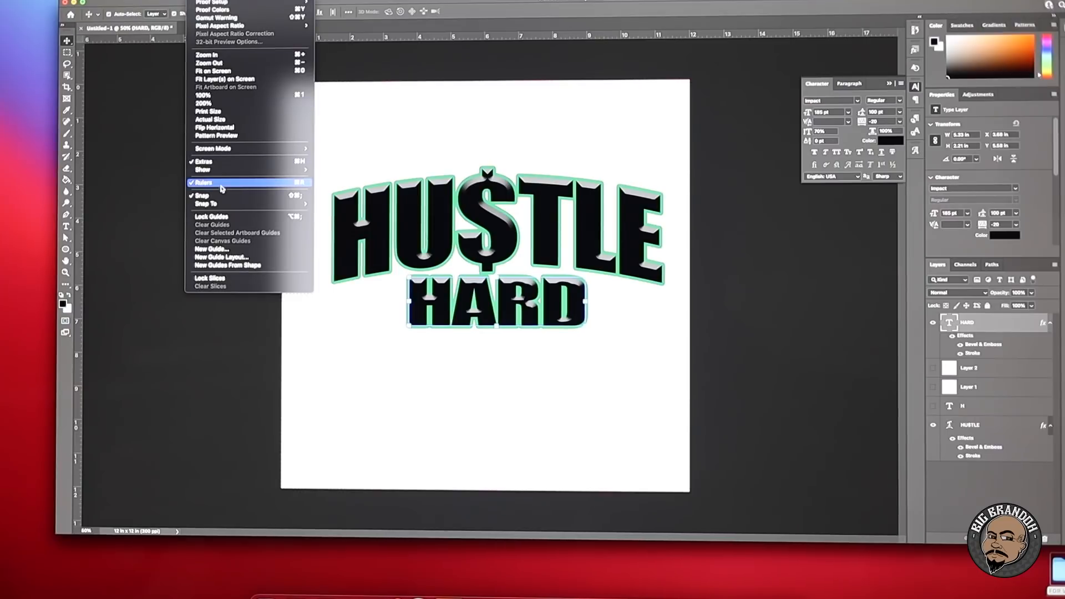
pyautogui.click(209, 250)
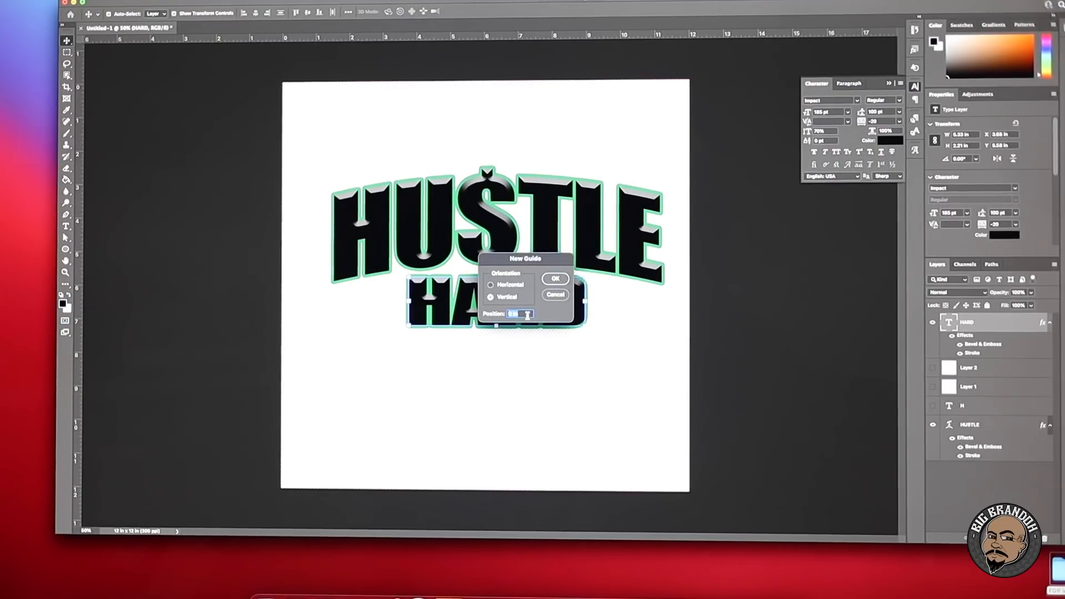
pyautogui.write('50%')
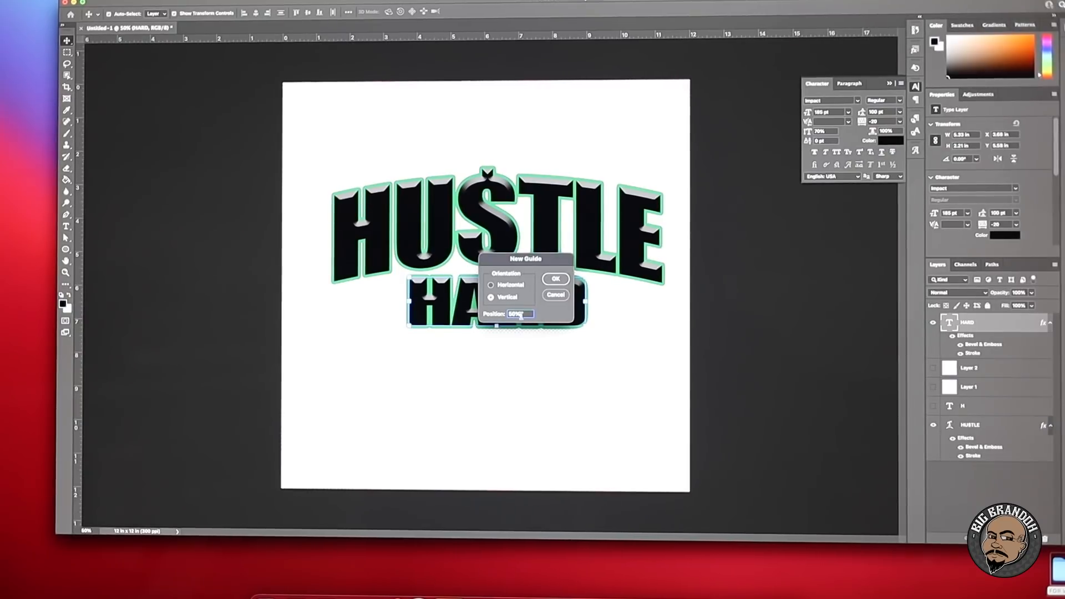
pyautogui.press('Return')
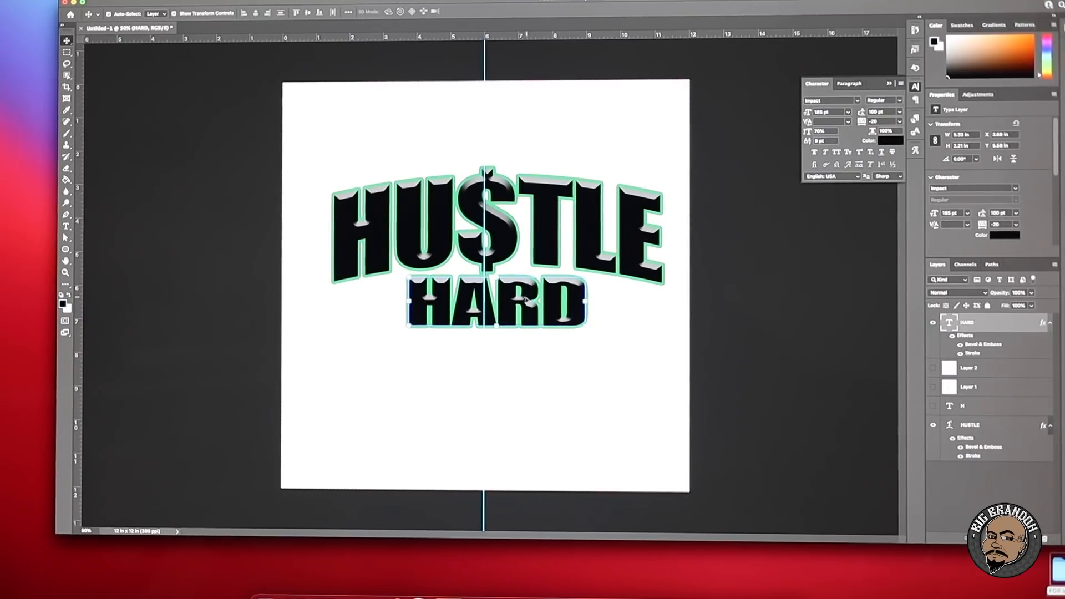
# Step: Shift the HU$TLE and HARD text layers sideways so both are centered on the vertical guide
pyautogui.click(591, 248)
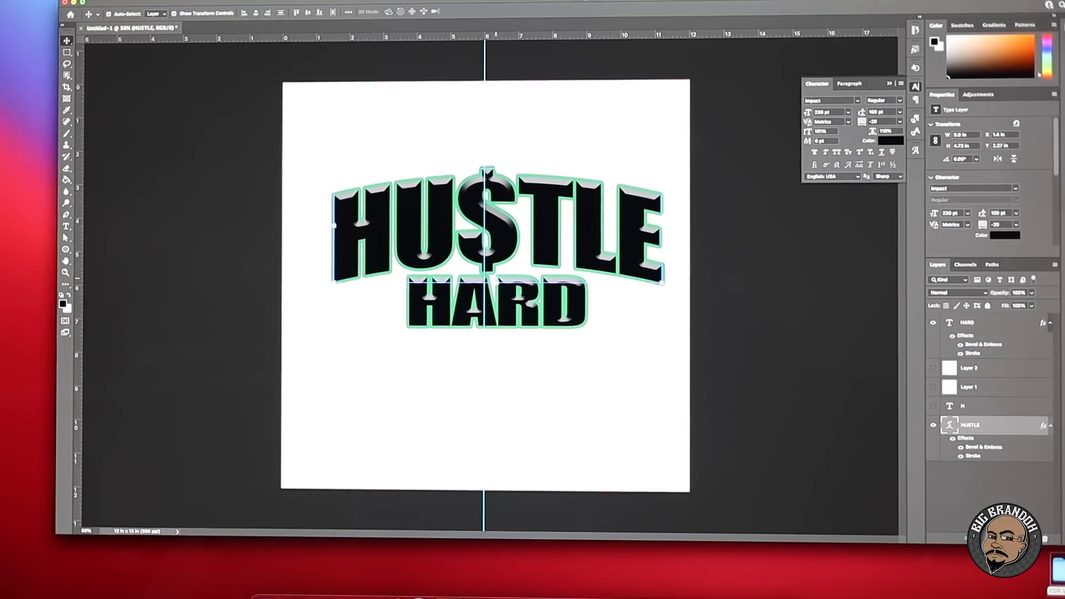
pyautogui.moveTo(556, 215); pyautogui.dragTo(544, 210)
pyautogui.moveTo(534, 313); pyautogui.dragTo(518, 313)
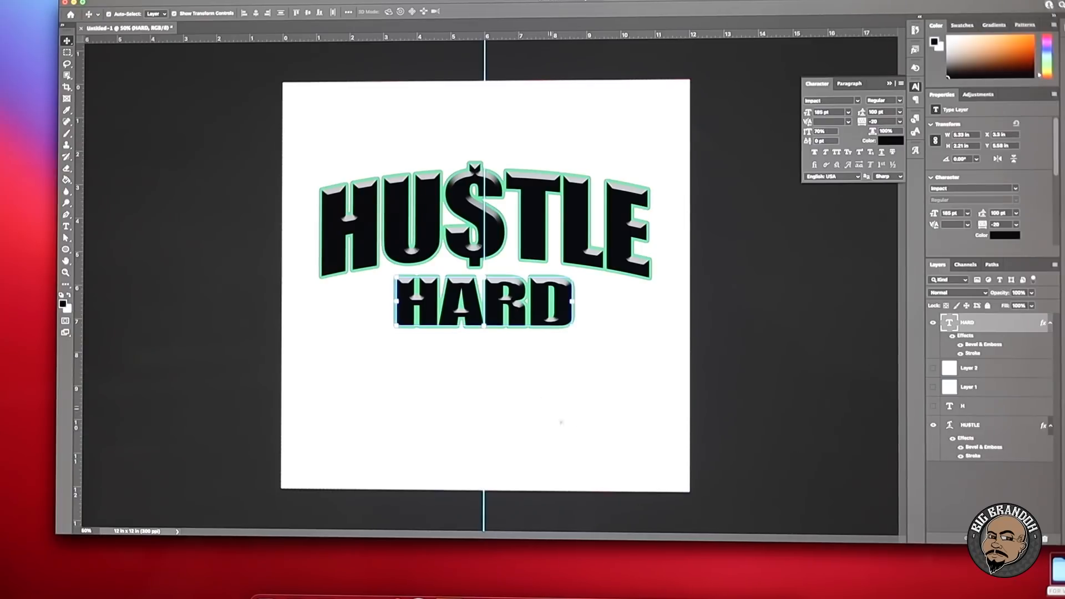
pyautogui.click(603, 435)
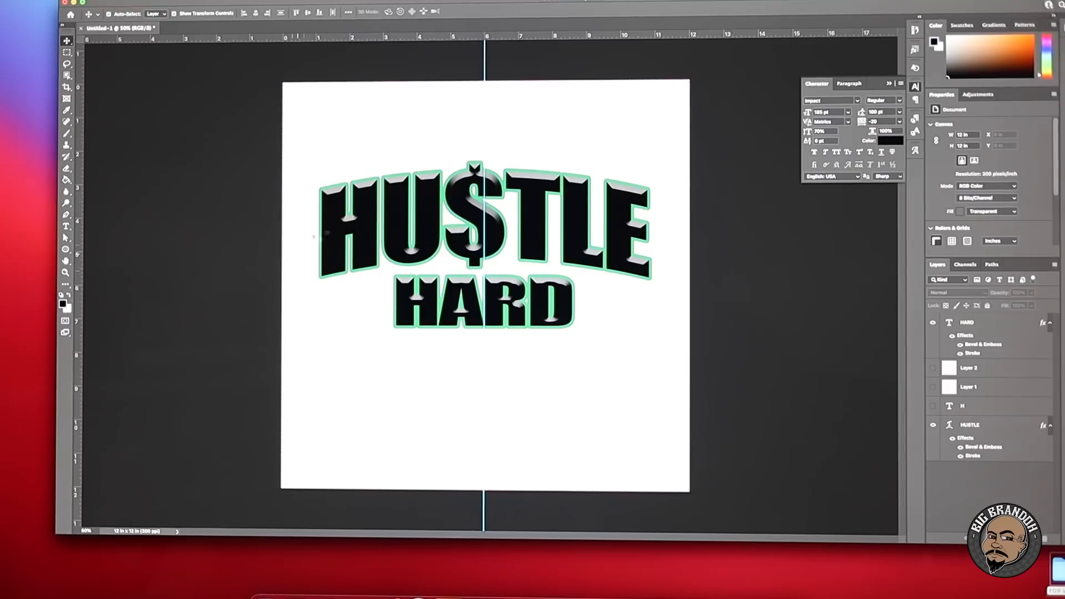
# Step: Swap the visible HU$TLE and HARD text for the H and its Layer 1 side spurs, briefly previewing the Layer 2 spur
pyautogui.click(934, 426)
pyautogui.click(933, 322)
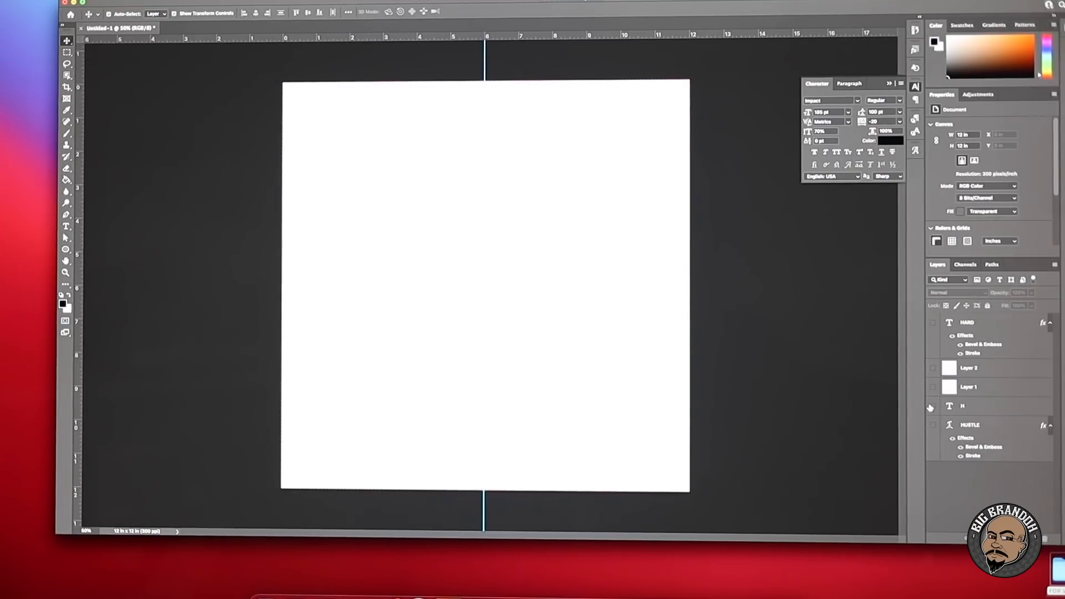
pyautogui.click(932, 406)
pyautogui.click(933, 388)
pyautogui.click(933, 387)
pyautogui.click(933, 387)
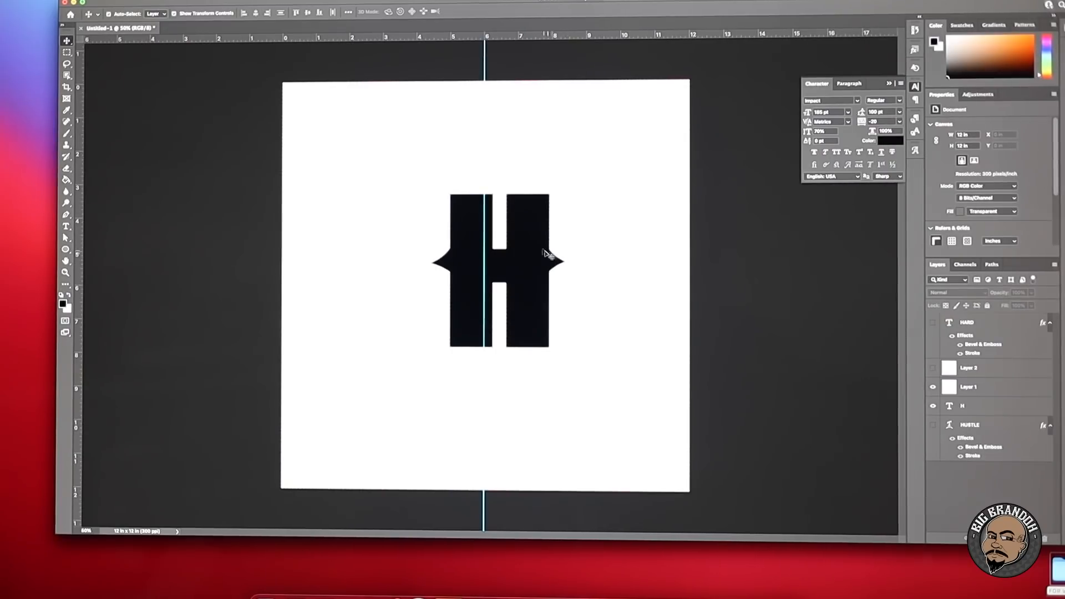
pyautogui.click(933, 369)
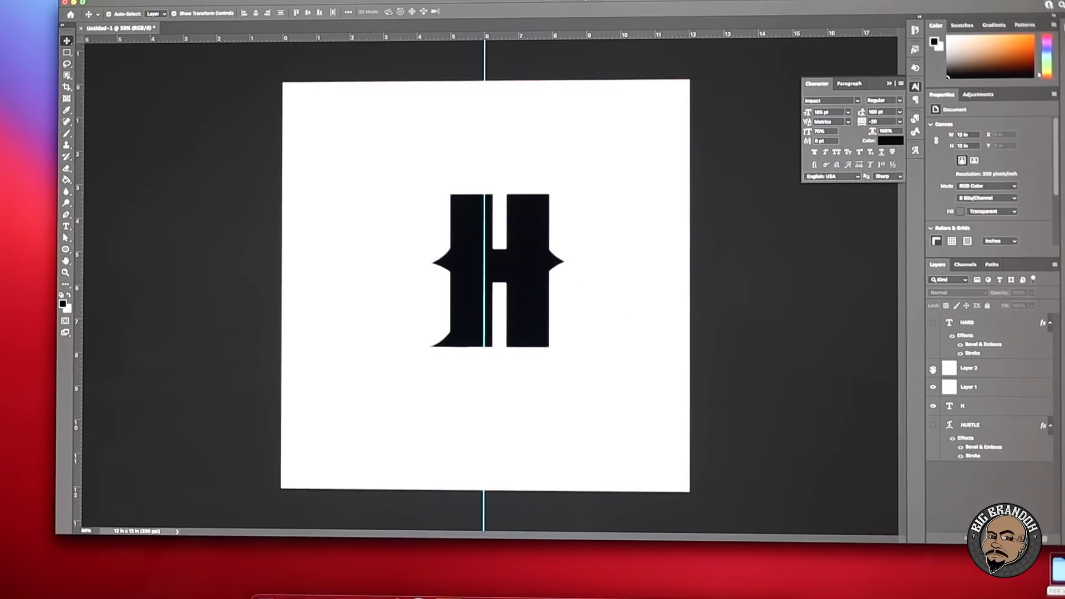
pyautogui.click(933, 368)
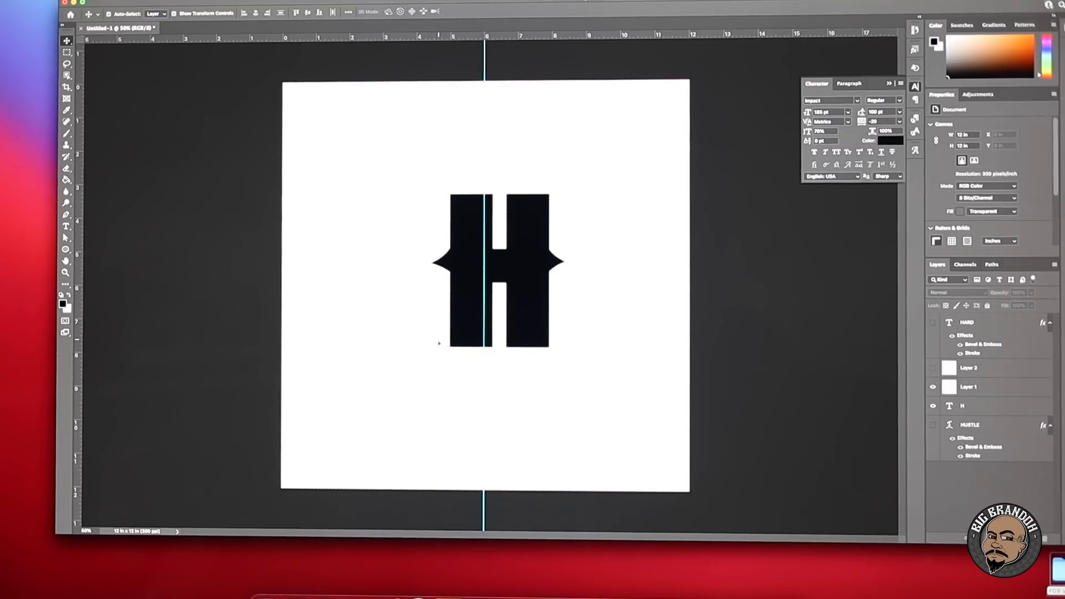
# Step: Toggle the Layer 1 visibility off and on to compare the plain H with the spurred version
pyautogui.click(934, 388)
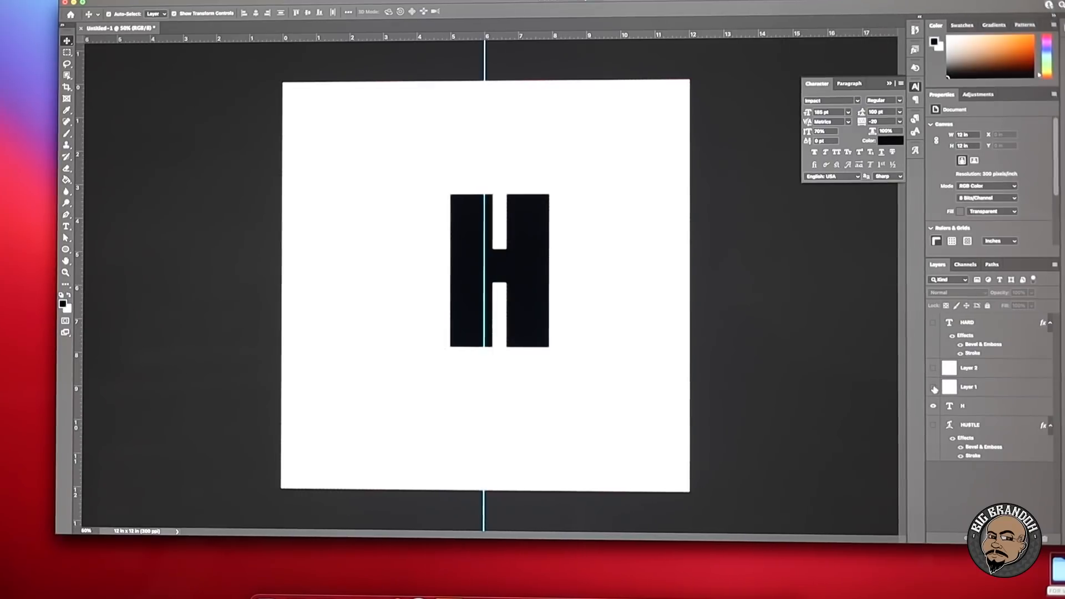
pyautogui.click(934, 389)
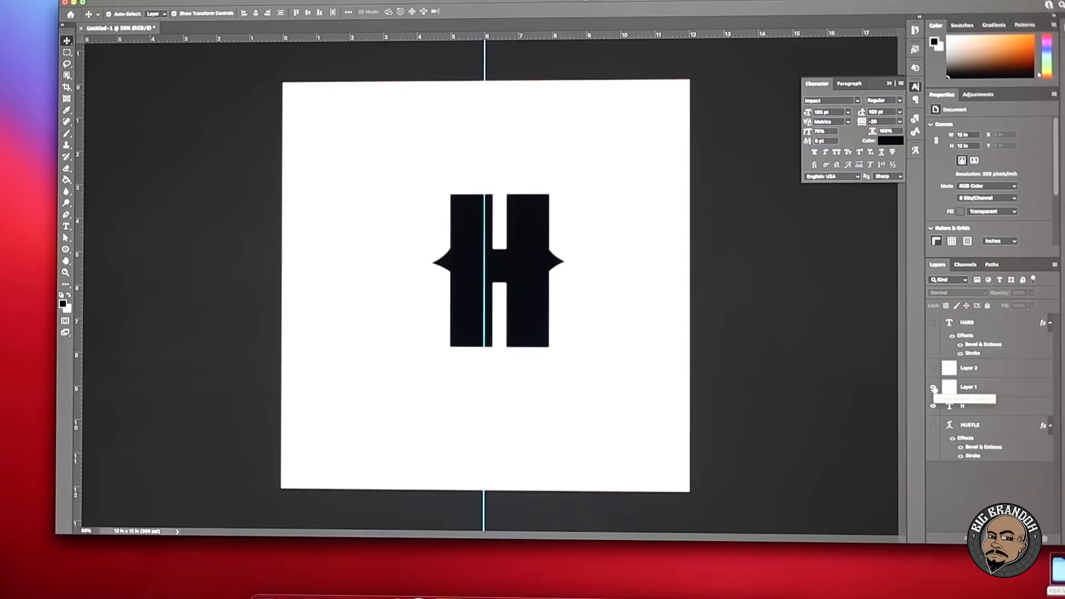
pyautogui.click(934, 388)
pyautogui.click(933, 388)
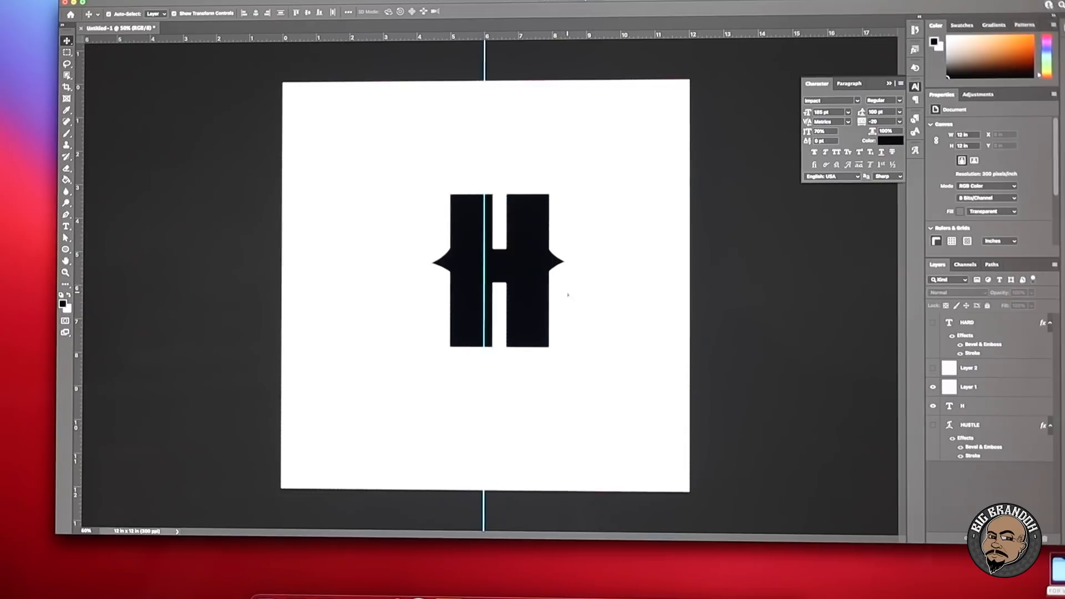
pyautogui.click(933, 387)
pyautogui.click(933, 388)
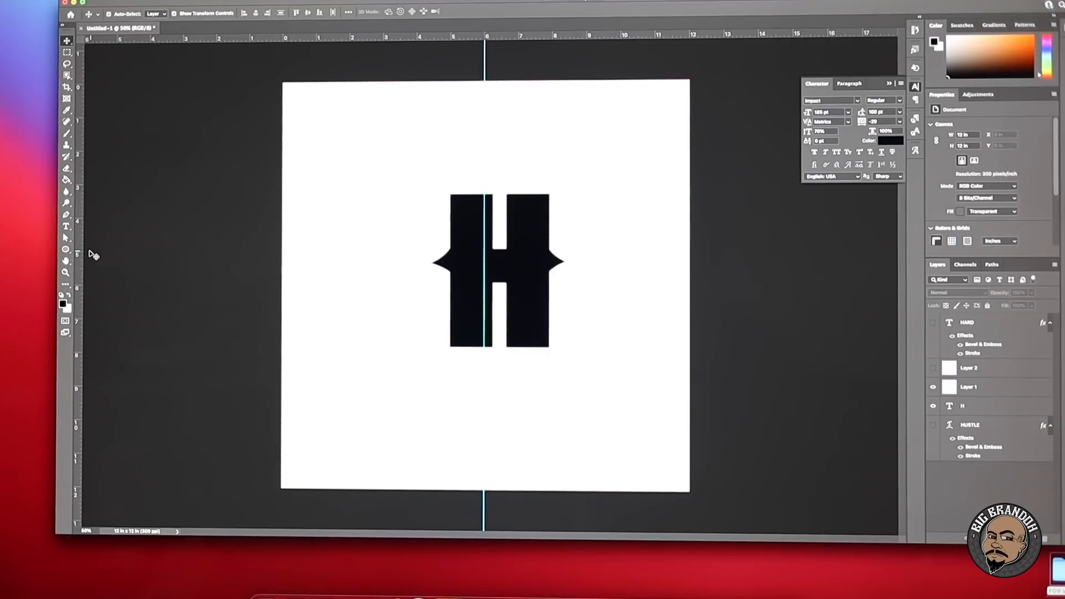
# Step: Create a new layer and start a Pen tool path along the H's upper-left edge and around the left spur
pyautogui.click(66, 215)
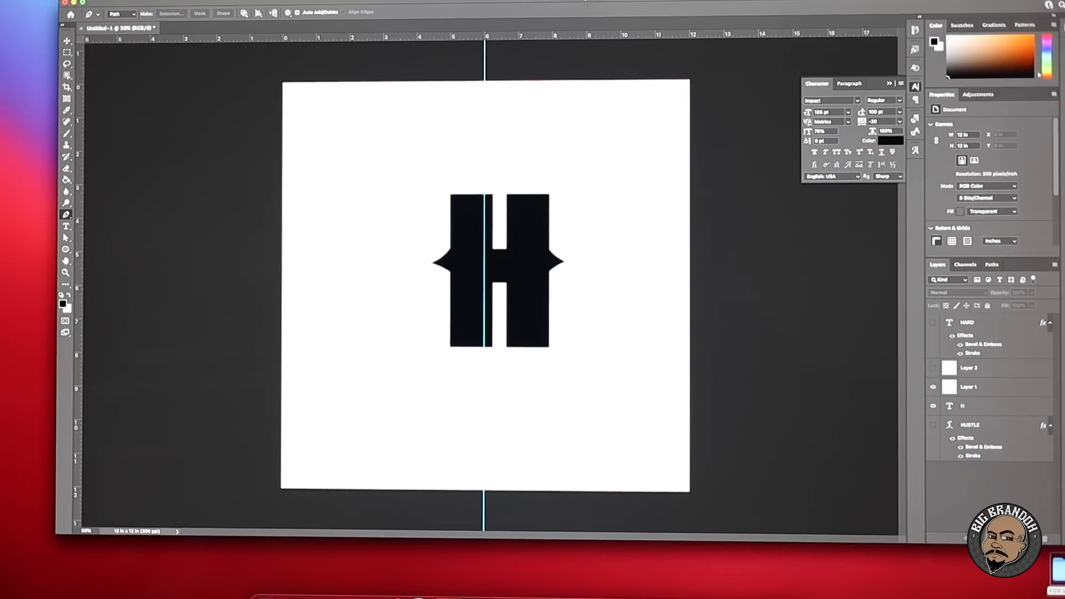
pyautogui.click(1031, 539)
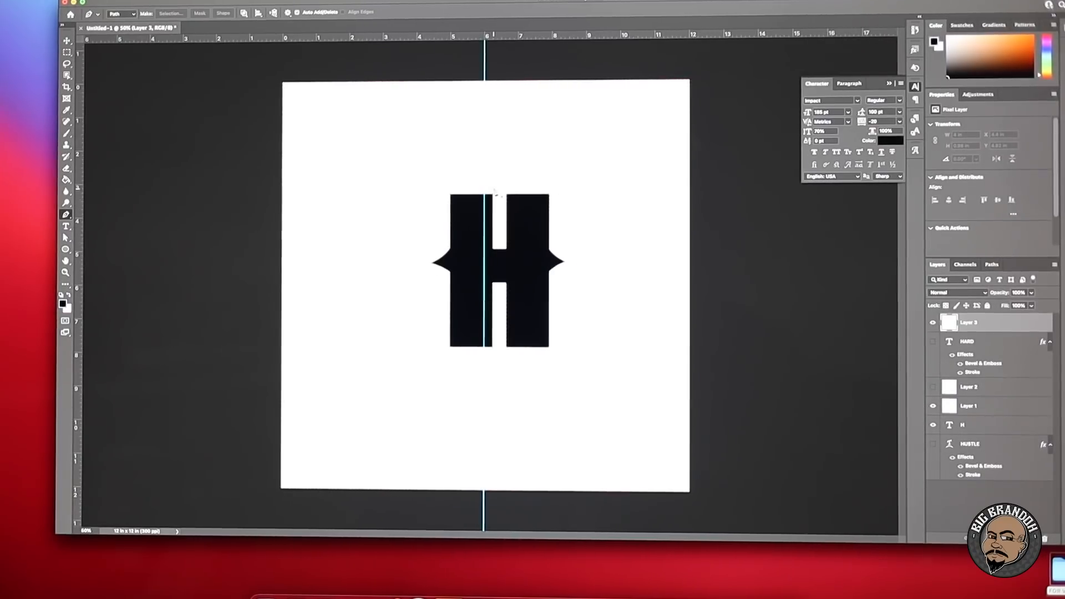
pyautogui.click(494, 193)
pyautogui.click(452, 195)
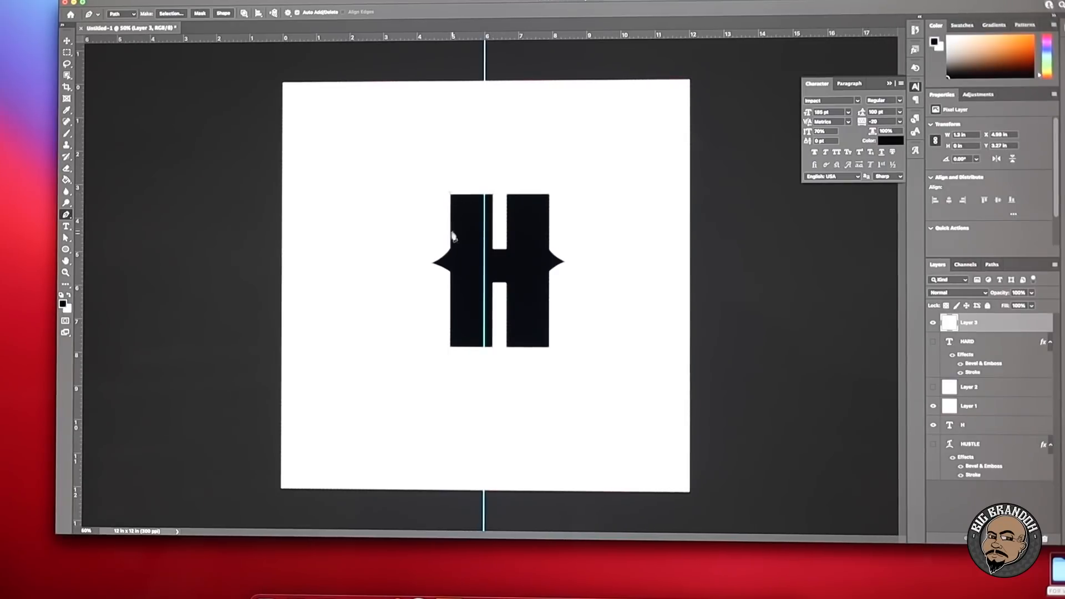
pyautogui.click(451, 247)
pyautogui.click(433, 265)
pyautogui.click(451, 273)
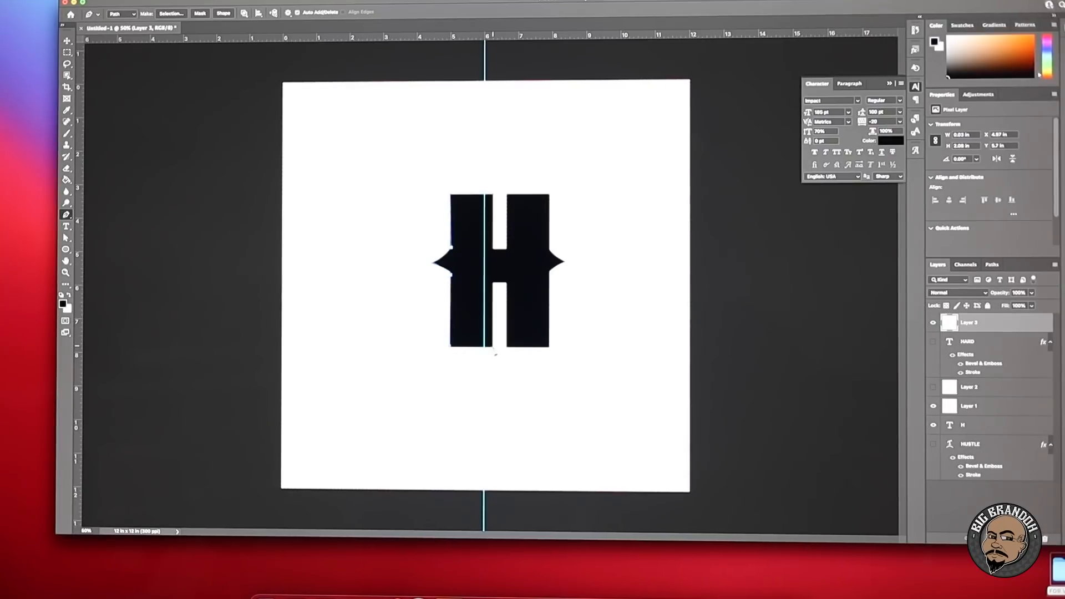
# Step: Continue the pen path along the bottom of the H, following the lower notch between its two stems
pyautogui.click(492, 346)
pyautogui.click(492, 282)
pyautogui.click(507, 282)
pyautogui.click(507, 347)
pyautogui.click(549, 347)
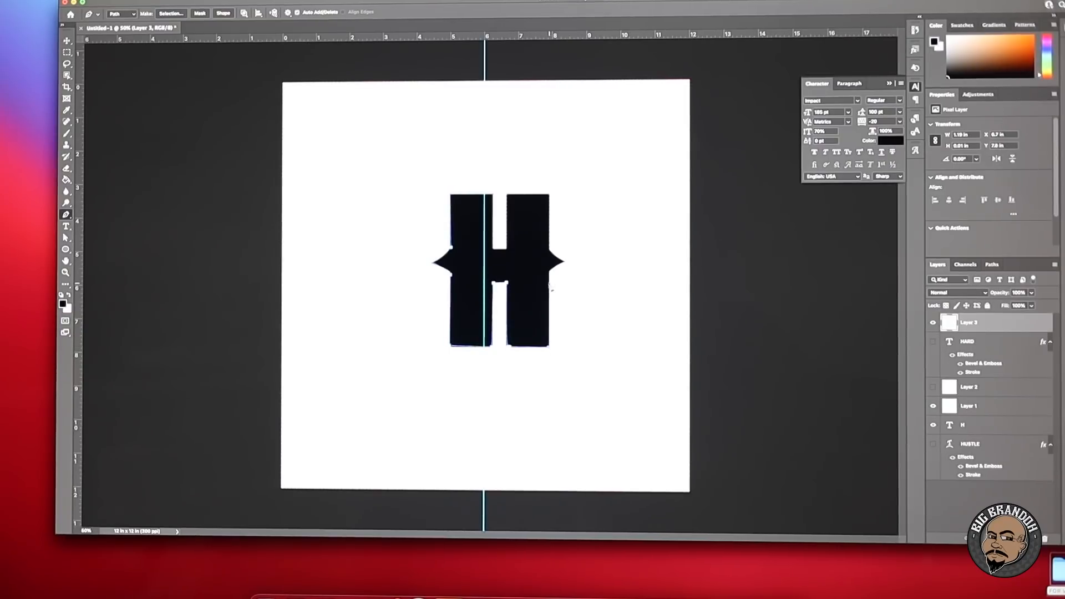
# Step: Trace the path up around the right spur, across the right stem's top and through the H's upper notch
pyautogui.click(550, 271)
pyautogui.click(564, 263)
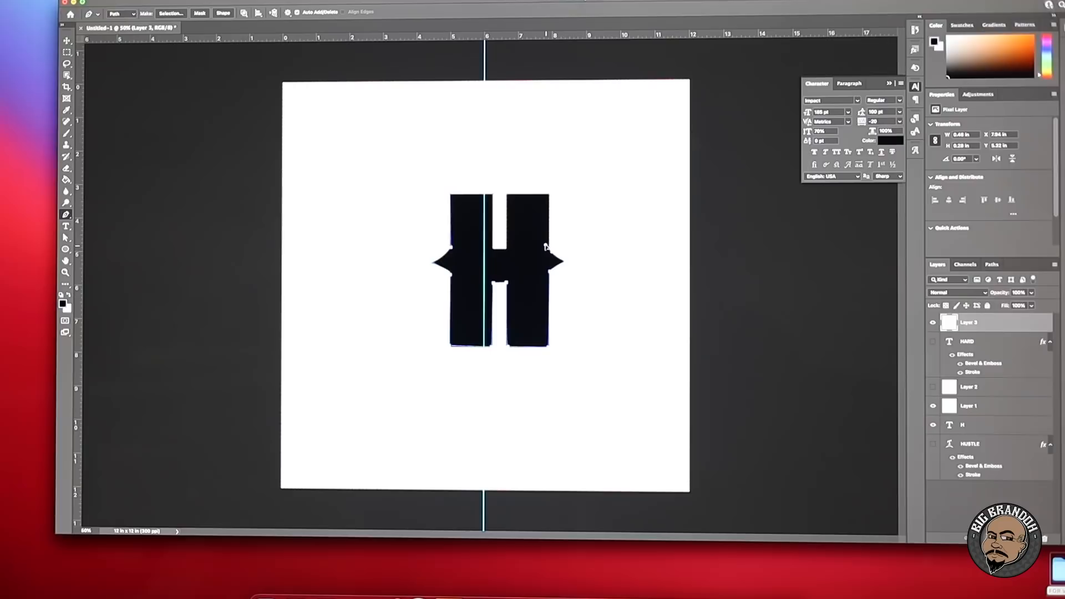
pyautogui.click(548, 195)
pyautogui.click(507, 195)
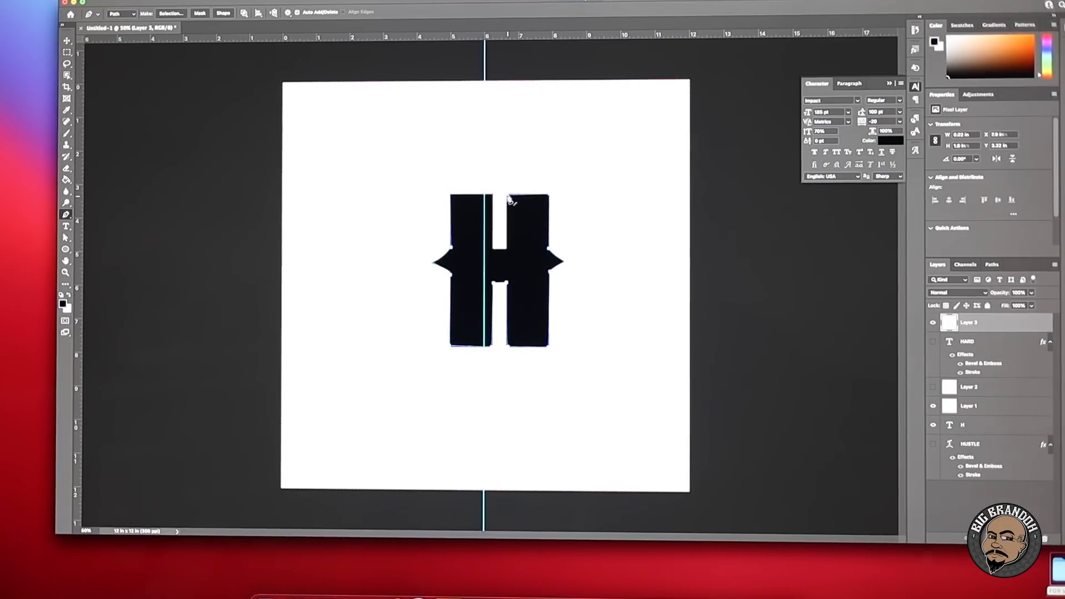
pyautogui.click(507, 249)
pyautogui.click(493, 249)
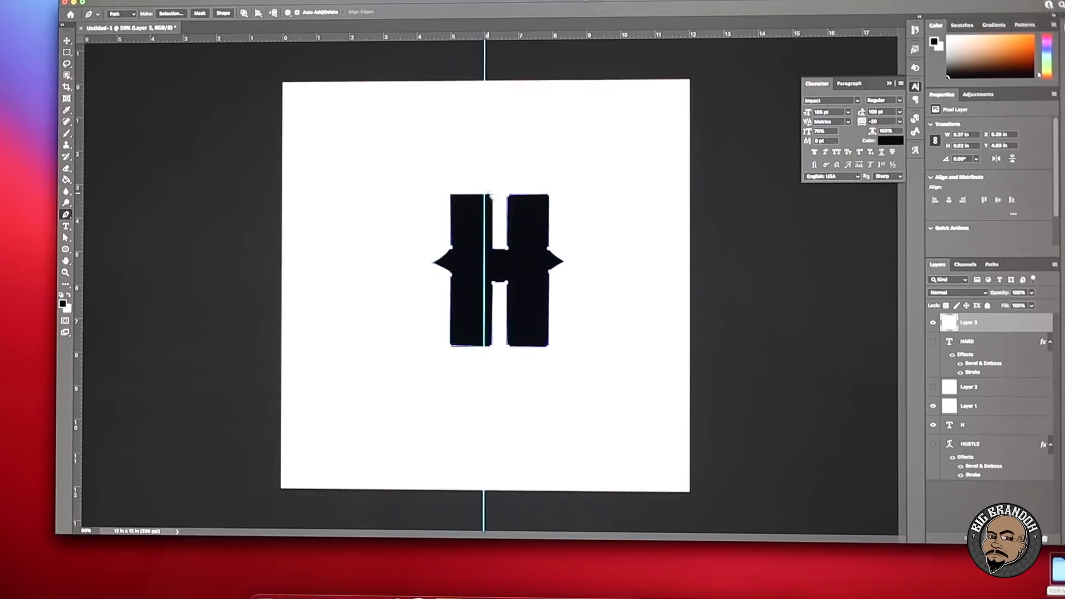
# Step: Fill the traced H path with the foreground color at 100% opacity and delete the path
pyautogui.rightClick(475, 247)
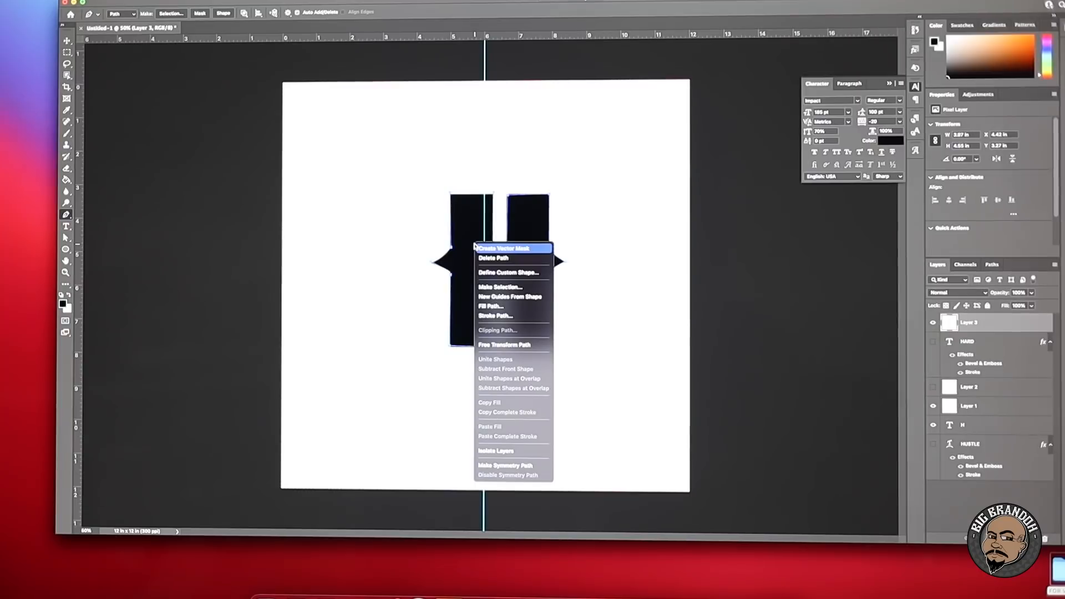
pyautogui.click(491, 307)
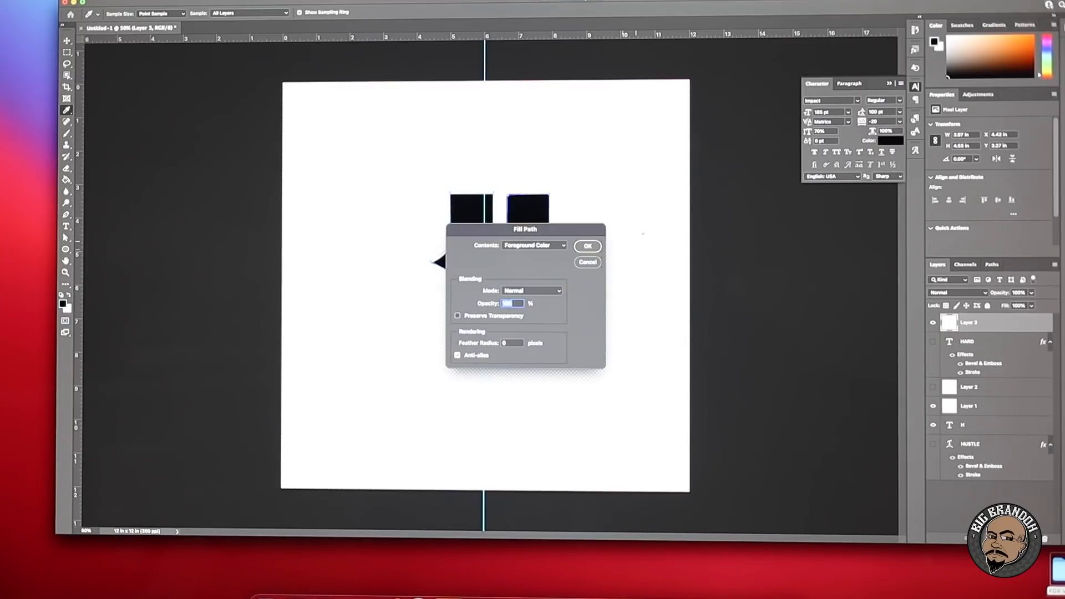
pyautogui.click(588, 245)
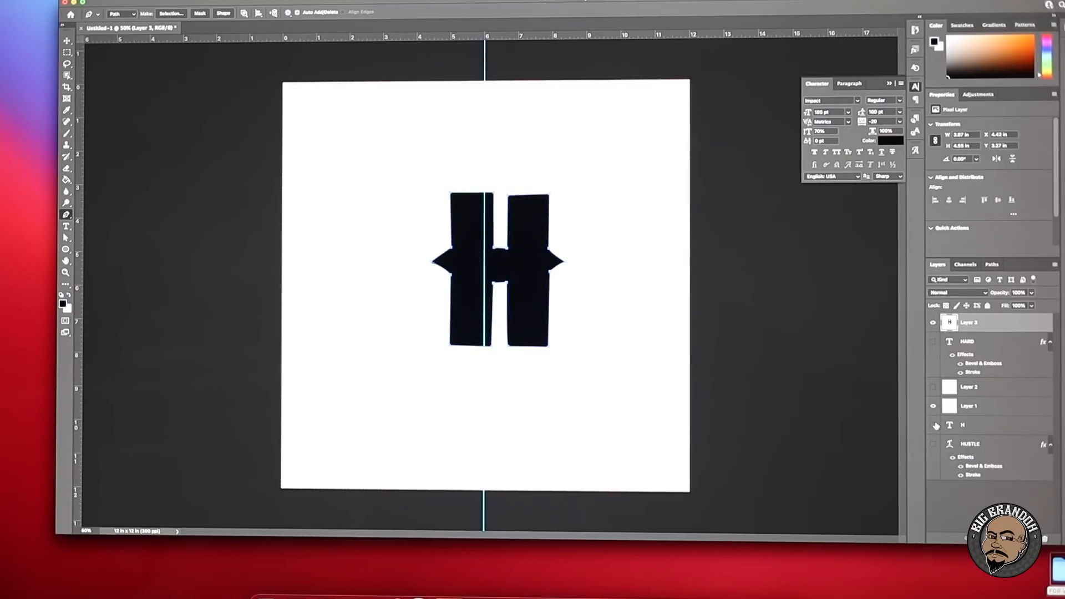
pyautogui.rightClick(538, 328)
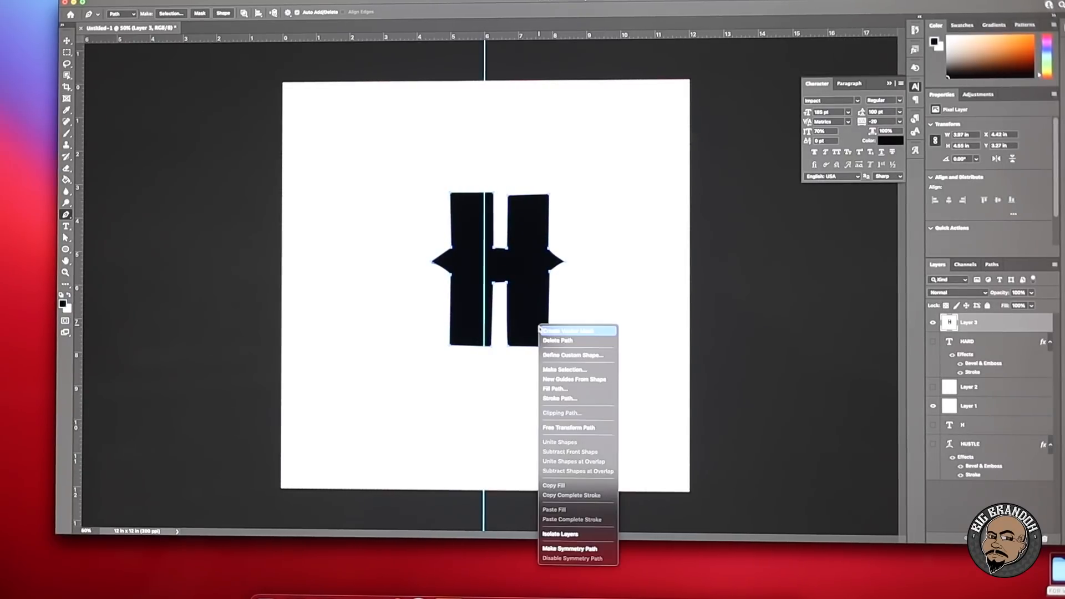
pyautogui.click(557, 340)
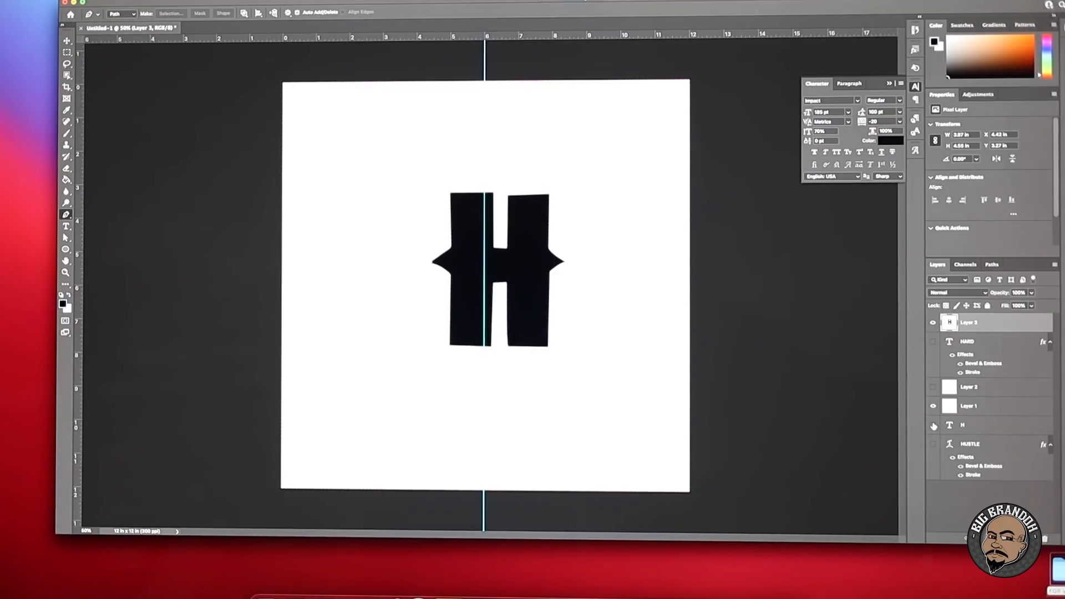
# Step: Toggle the traced H layer's visibility to compare it with the original H and spurs, leaving it visible
pyautogui.click(932, 323)
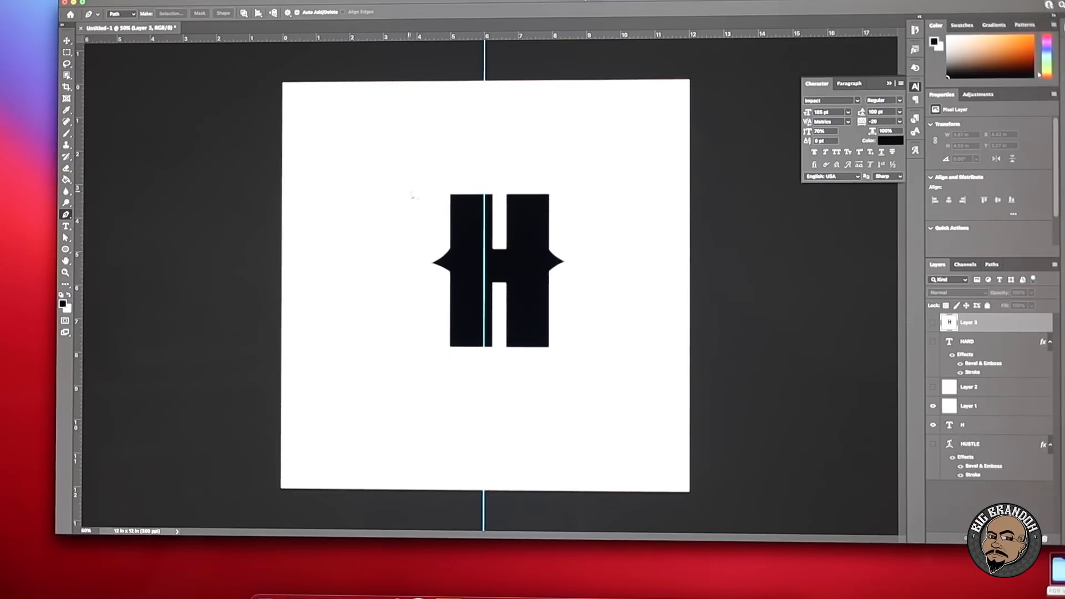
pyautogui.click(933, 324)
pyautogui.click(933, 325)
pyautogui.click(933, 324)
pyautogui.click(933, 325)
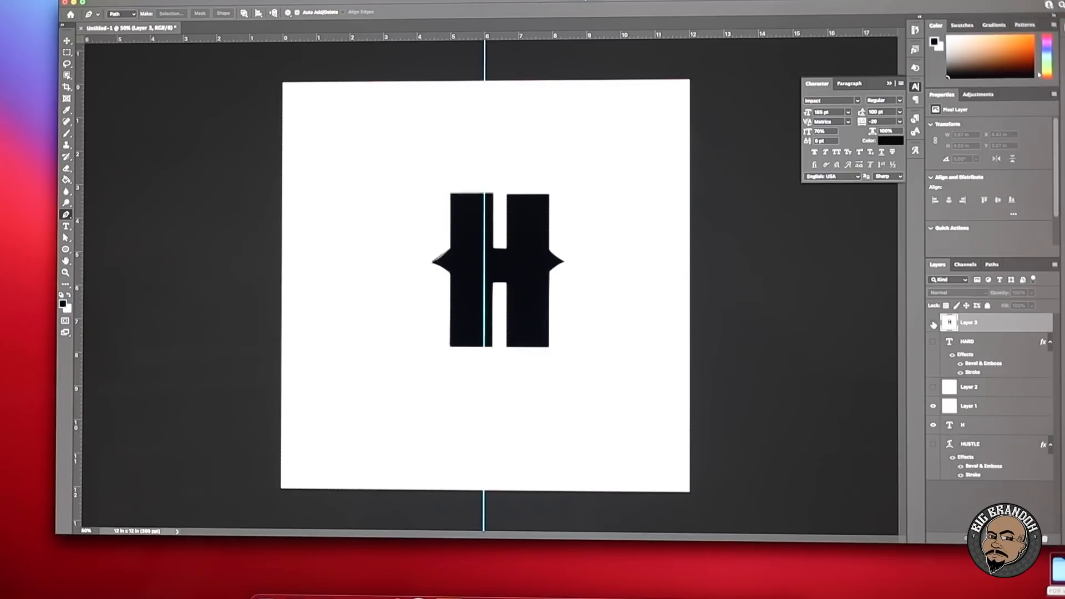
pyautogui.click(934, 324)
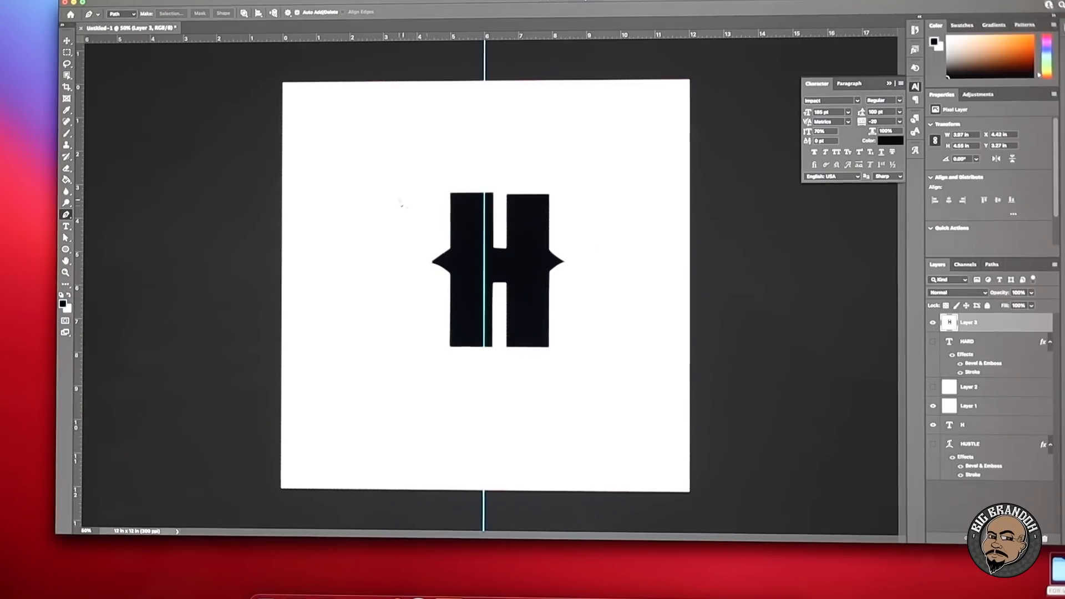
# Step: Move the traced H off the original to the upper-right area of the canvas
pyautogui.click(67, 41)
pyautogui.moveTo(506, 222); pyautogui.dragTo(641, 136)
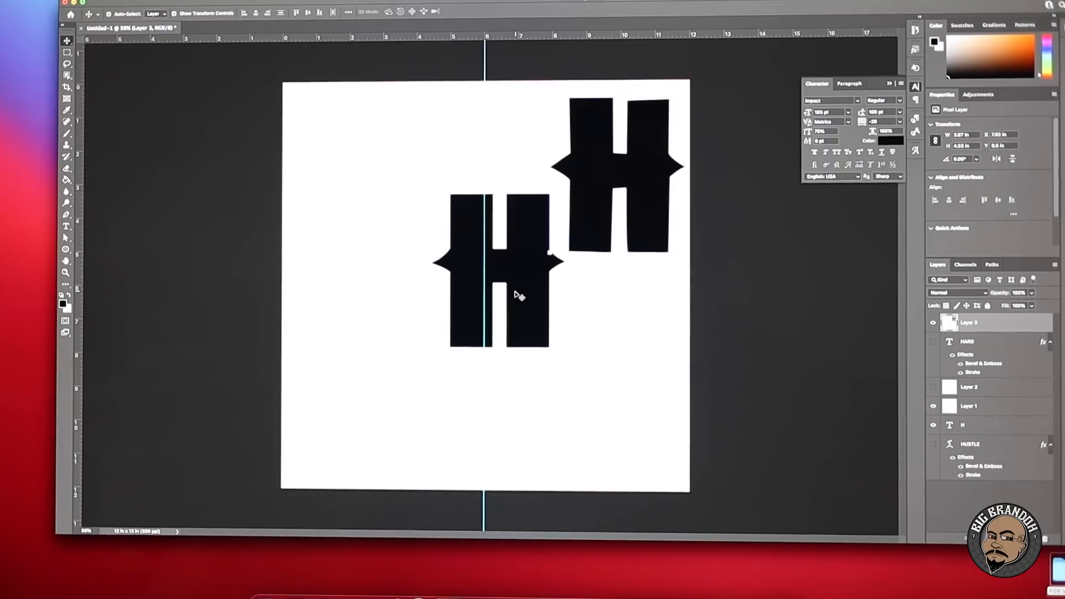
pyautogui.moveTo(589, 206); pyautogui.dragTo(589, 199)
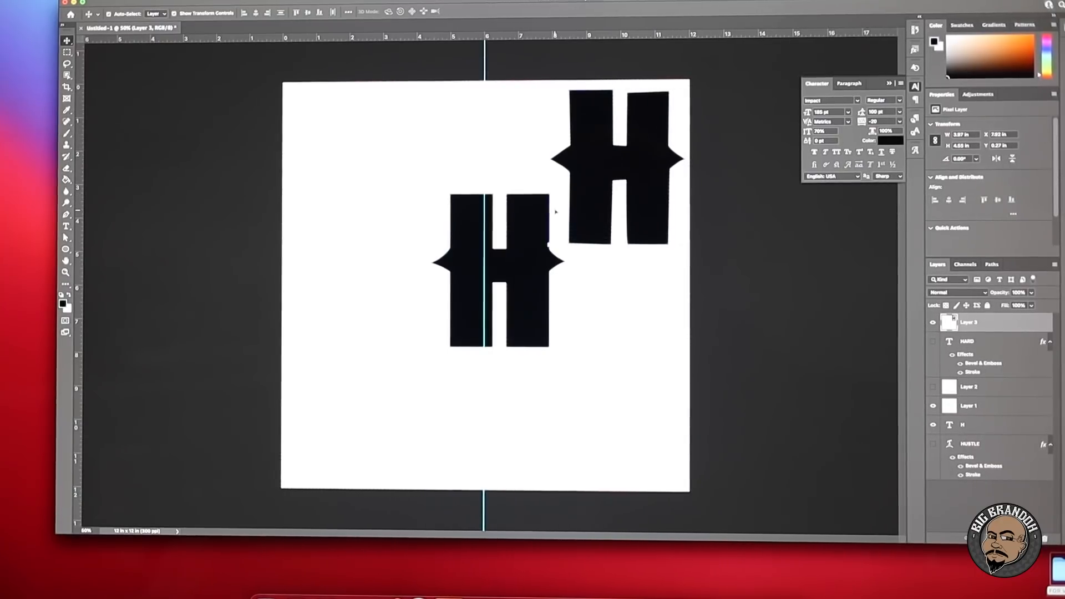